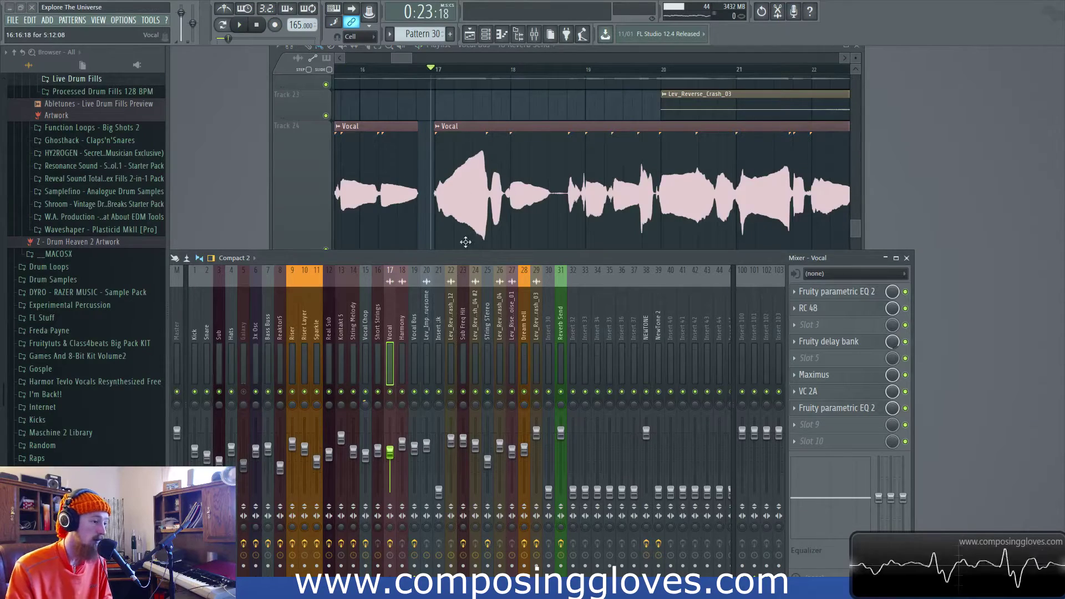
# Step: Raise the mixer window, solo the vocal signal path and play the phrase starting near bar 17
pyautogui.moveTo(470, 254); pyautogui.dragTo(469, 223)
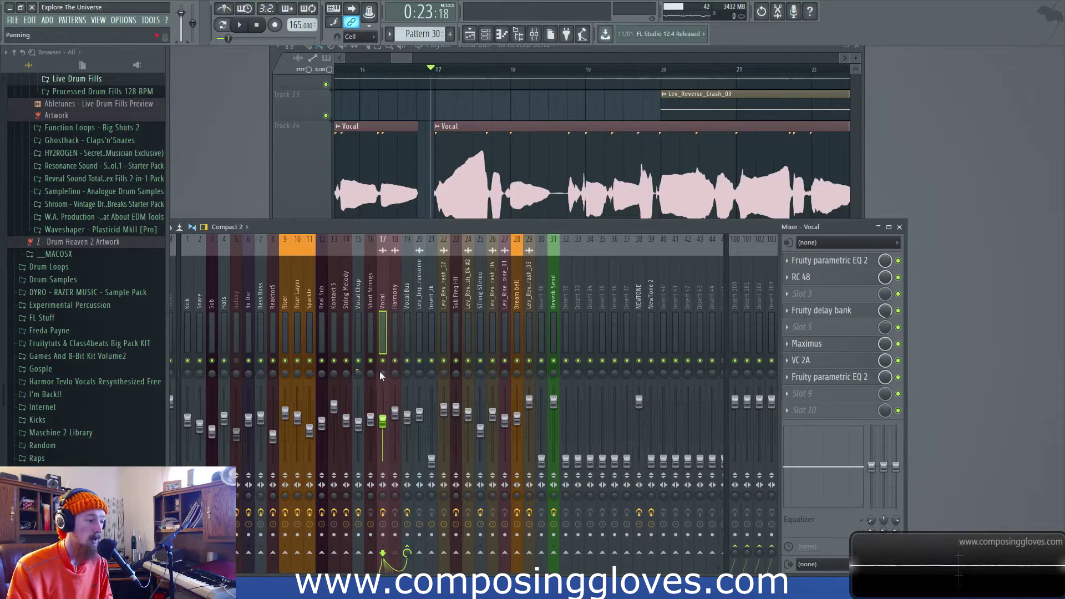
pyautogui.rightClick(407, 361)
pyautogui.press('space')
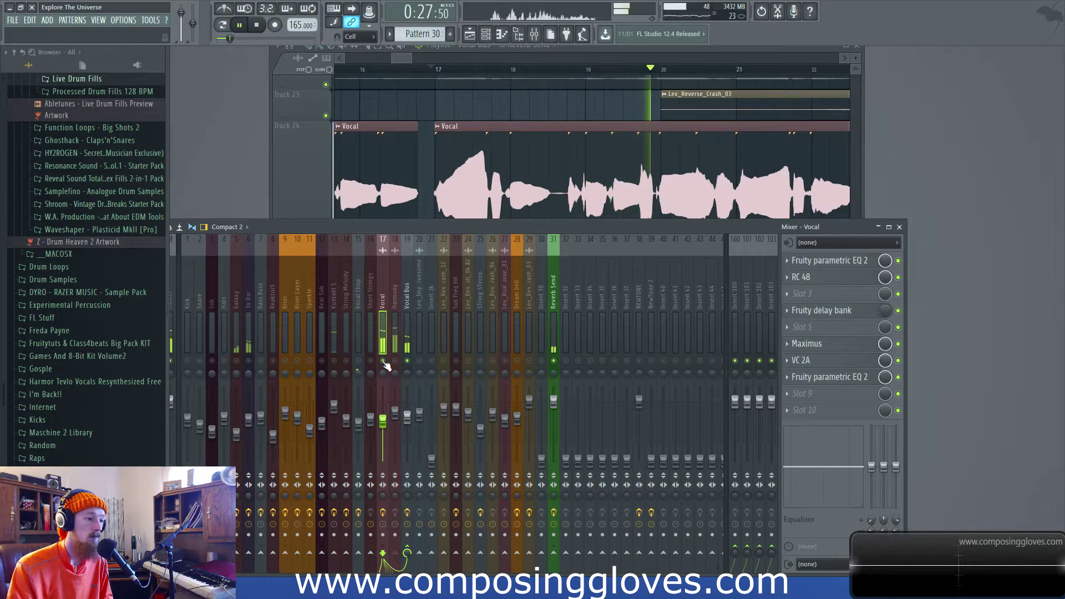
pyautogui.press('space')
# Step: Set the playhead just before the vocal clip at bar 17 and audition the phrase in the full mix
pyautogui.press('Home')
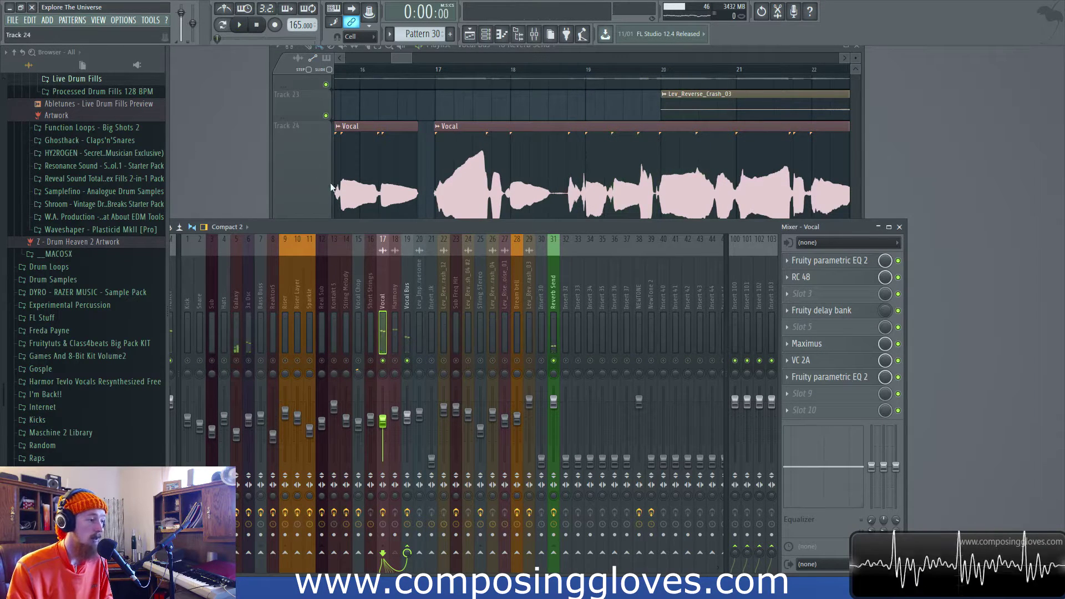
pyautogui.click(438, 74)
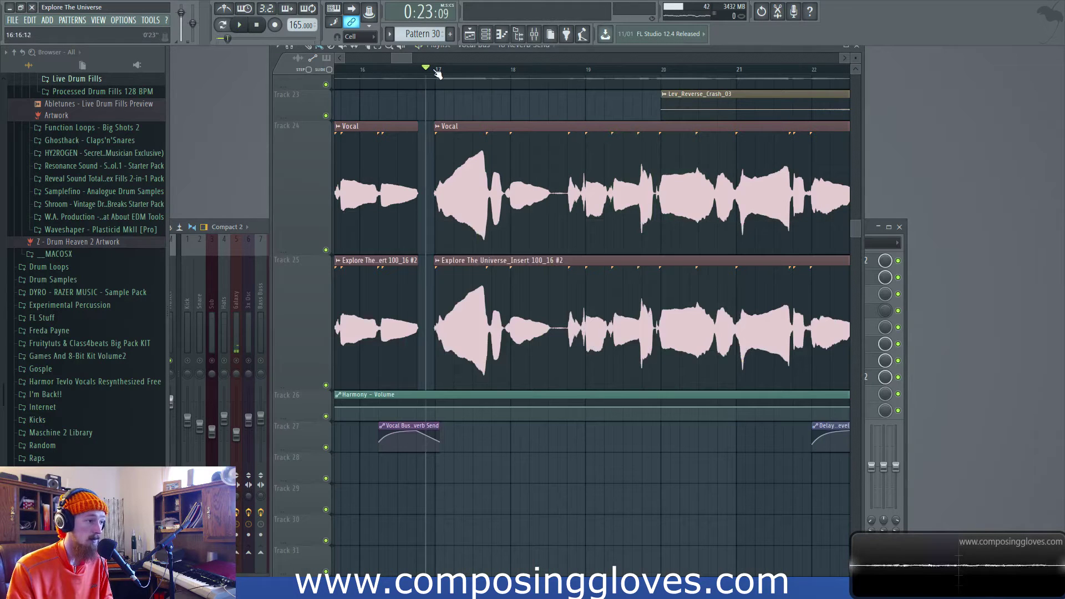
pyautogui.click(265, 223)
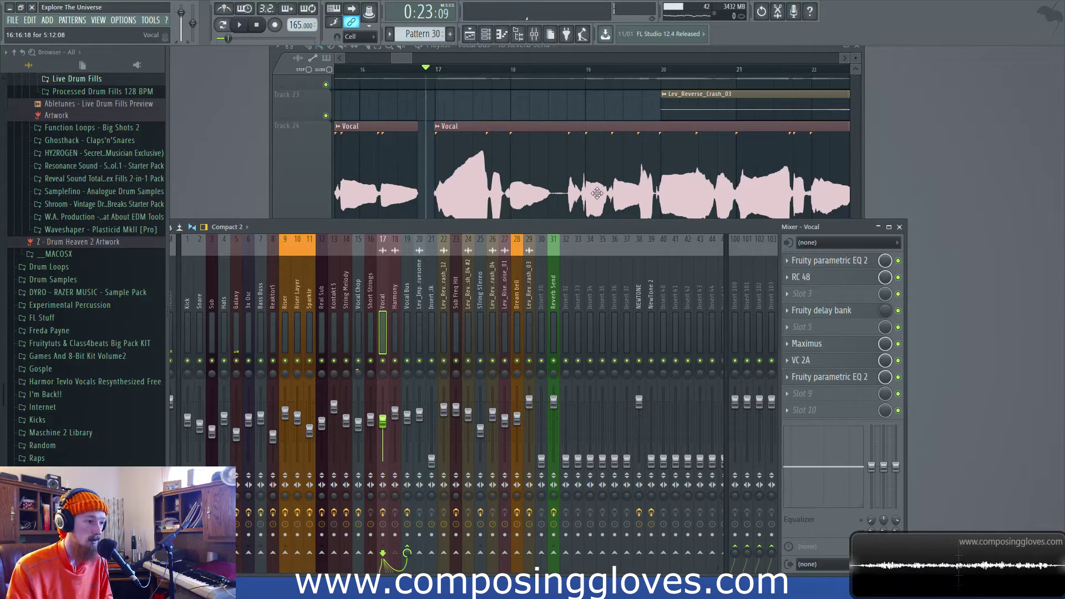
pyautogui.press('space')
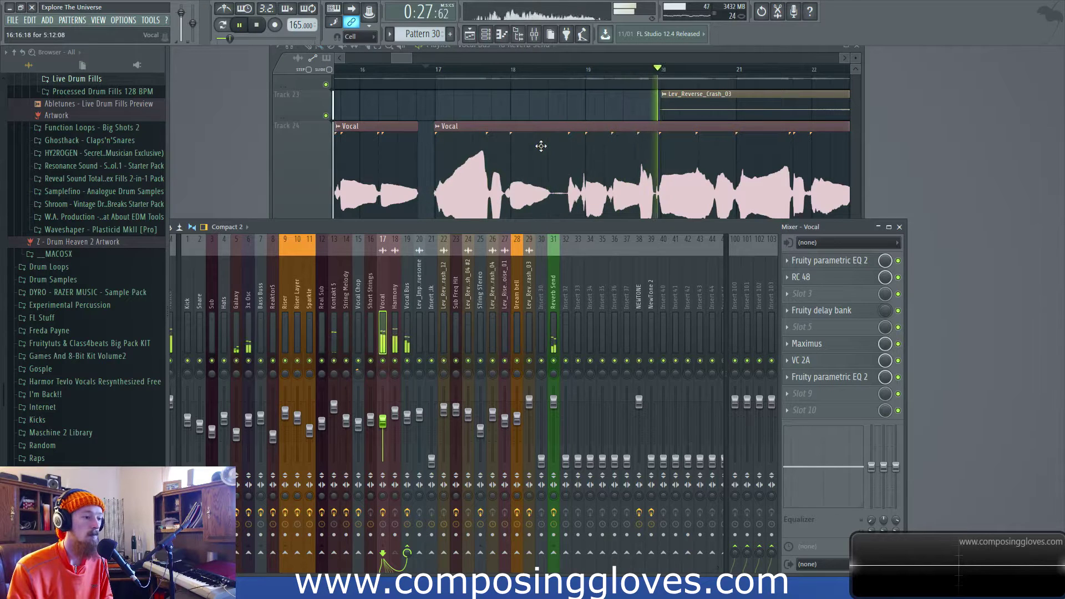
pyautogui.press('space')
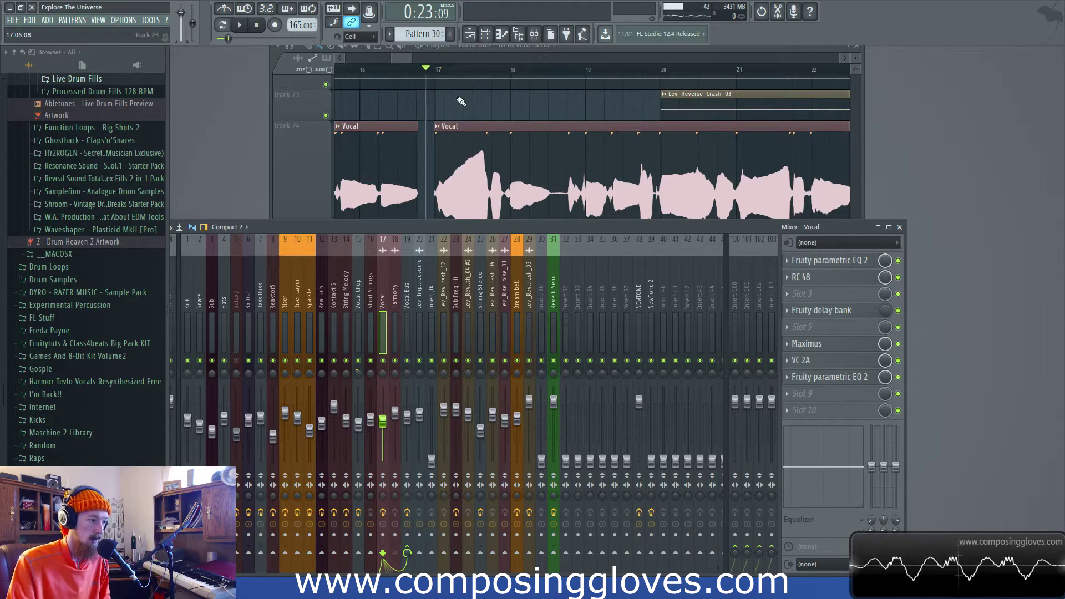
# Step: Bypass Maximus and VC 2A on the Vocal mixer track and solo that track
pyautogui.click(898, 343)
pyautogui.click(898, 360)
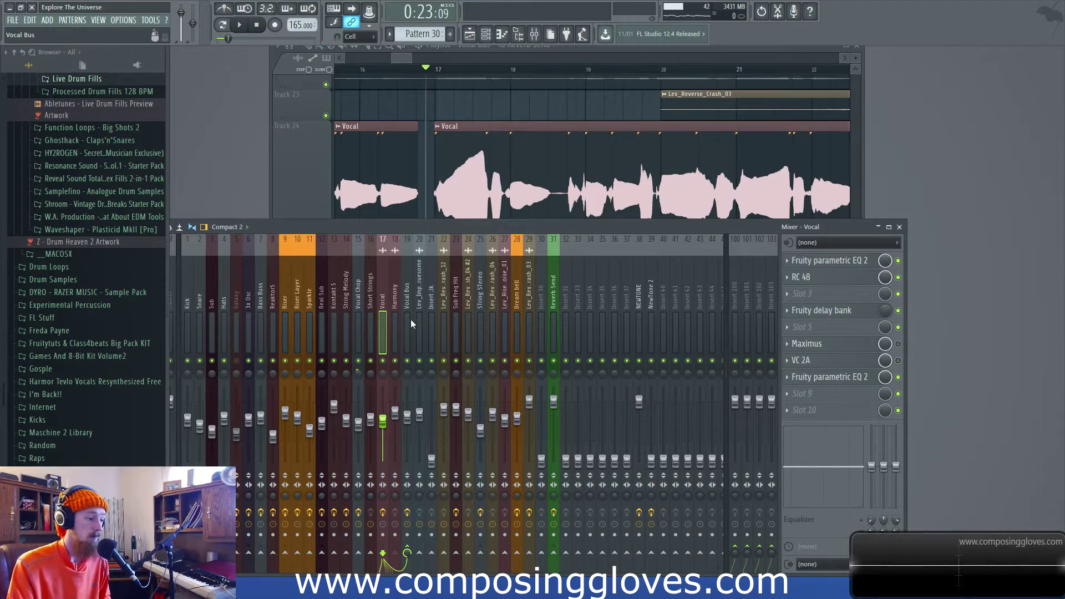
pyautogui.rightClick(383, 360)
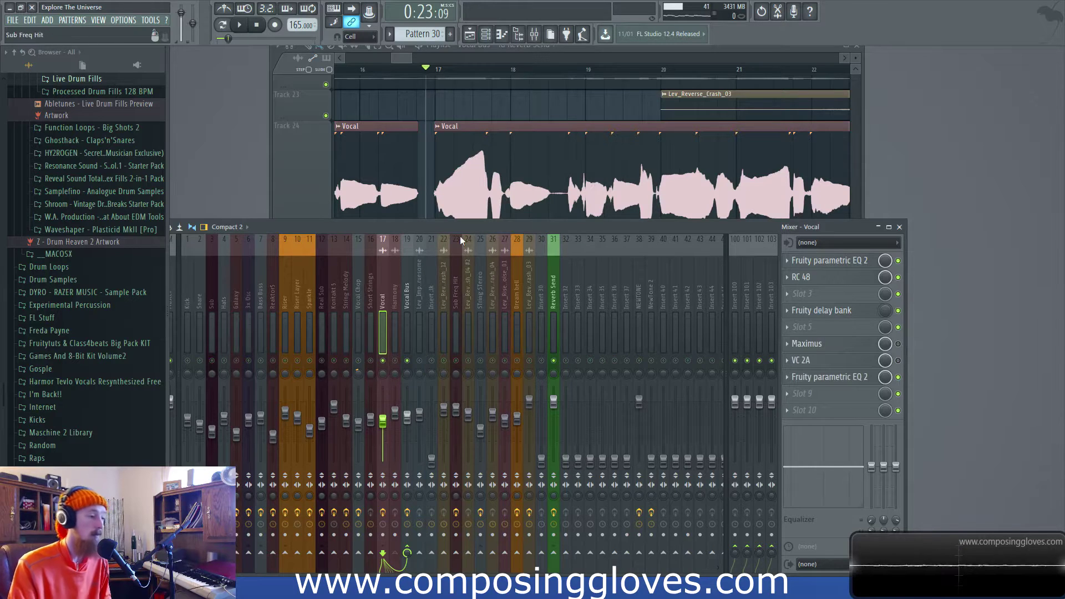
pyautogui.click(396, 314)
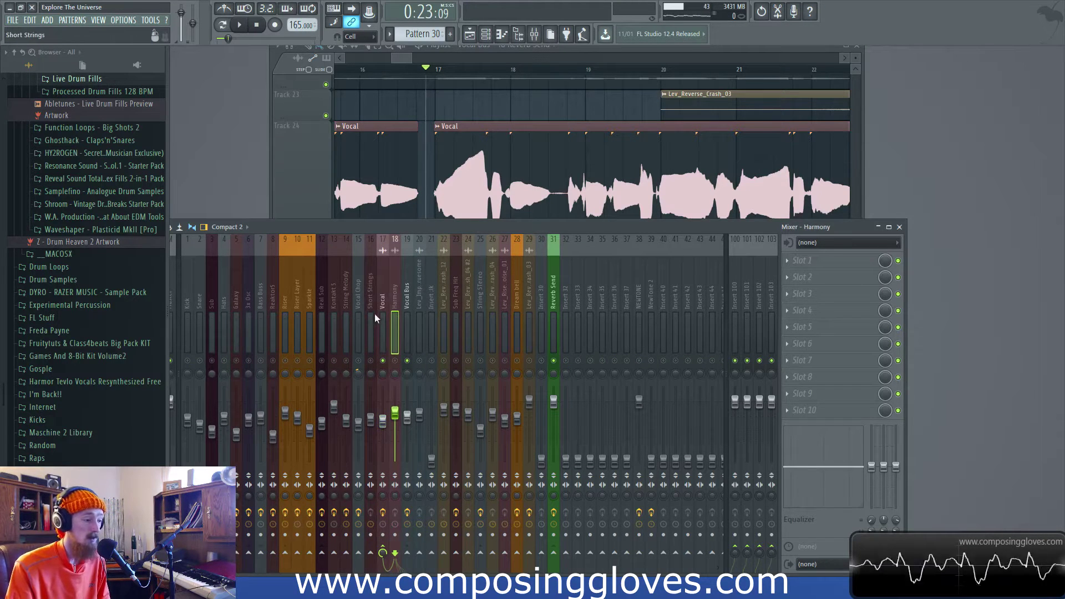
pyautogui.click(383, 313)
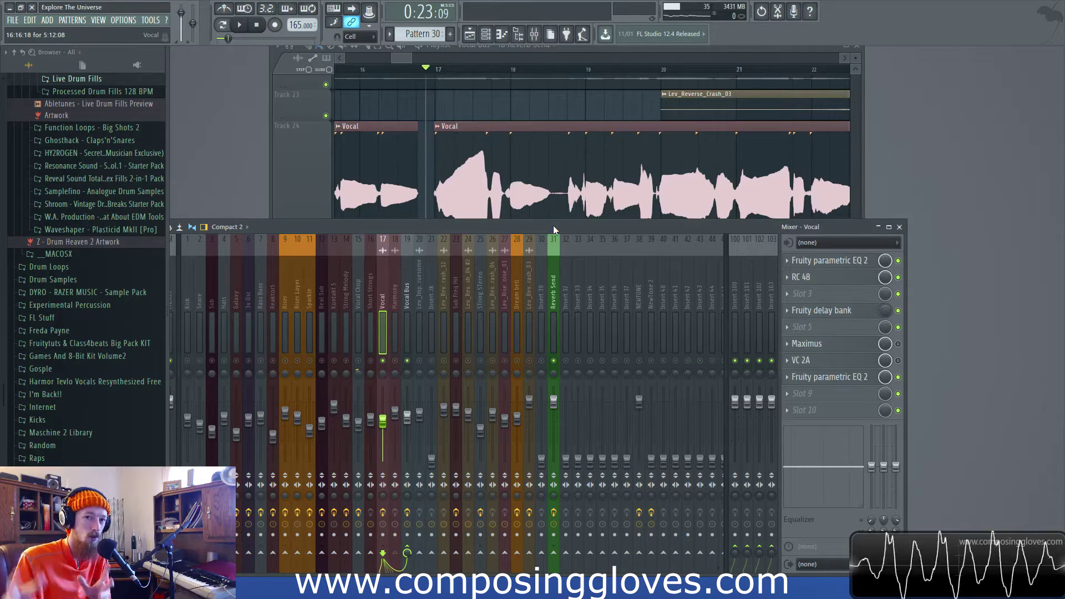
# Step: Compare the soloed vocal phrase without compression and with both Maximus and VC 2A re-enabled
pyautogui.press('space')
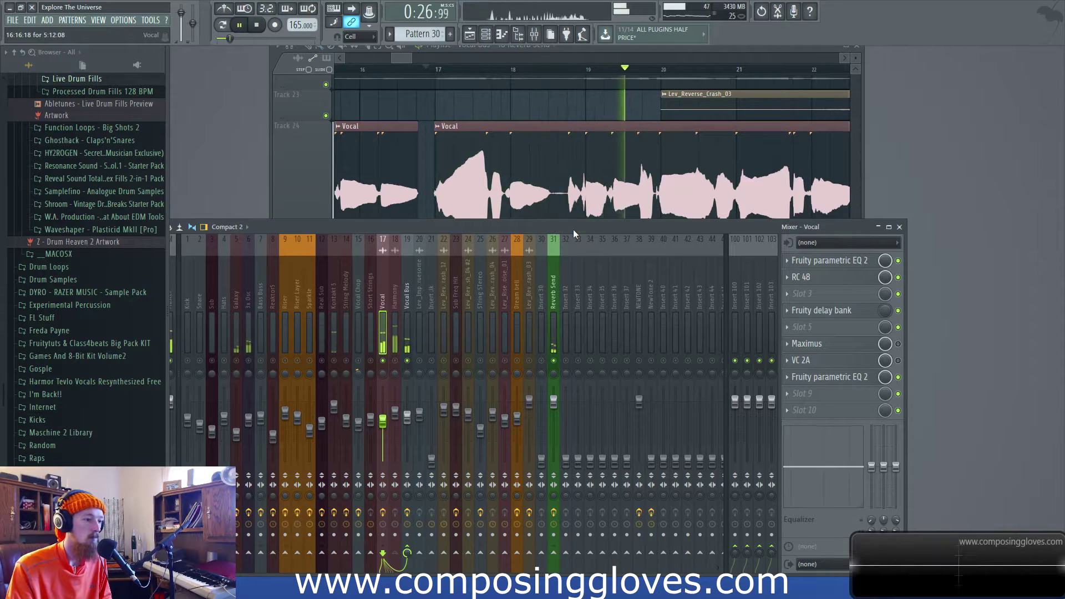
pyautogui.press('space')
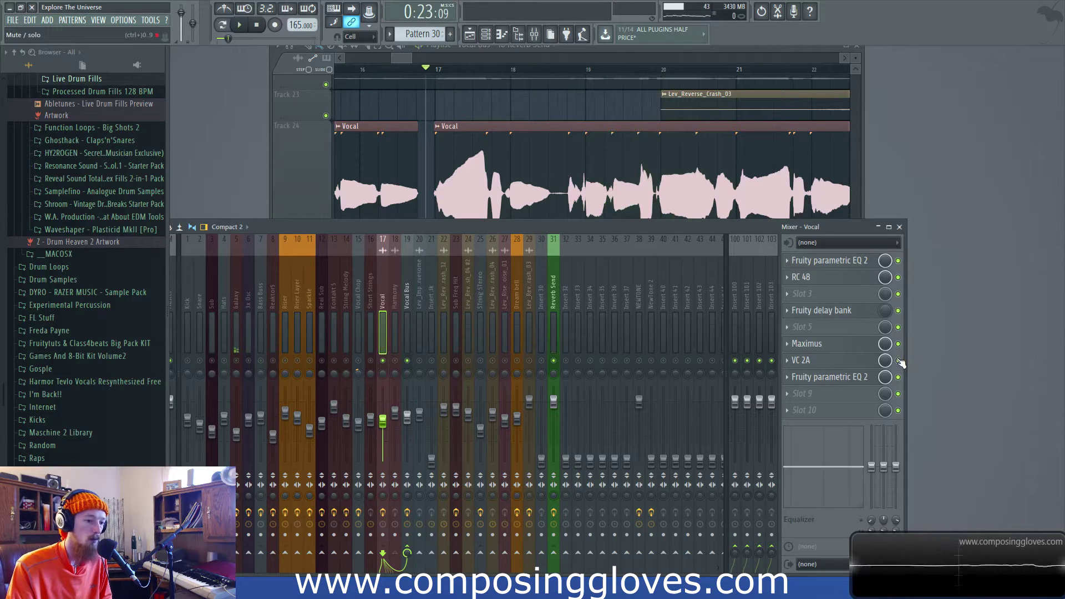
pyautogui.press('space')
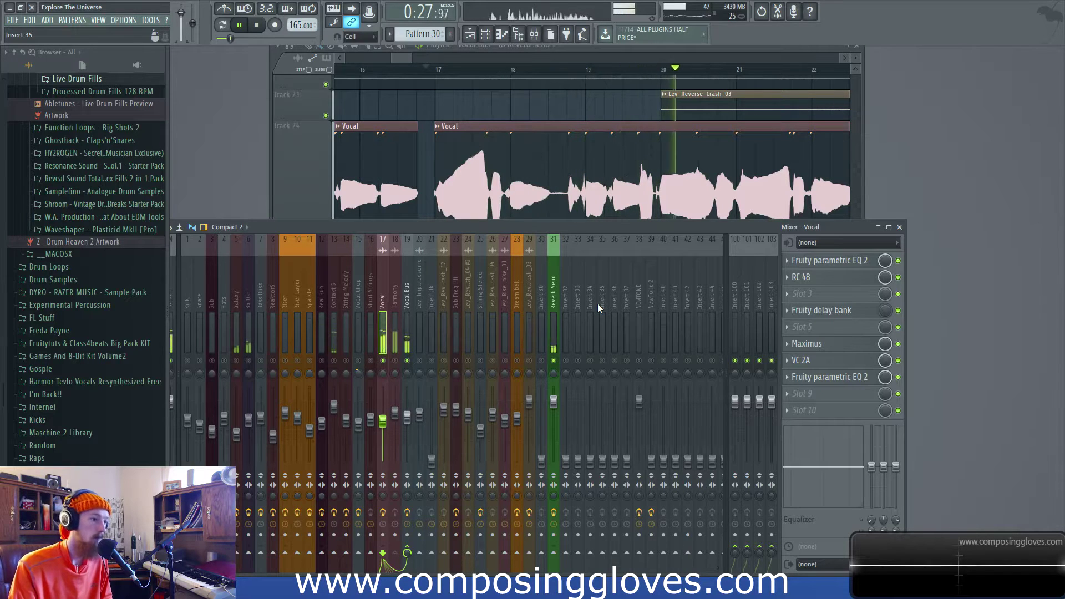
pyautogui.press('space')
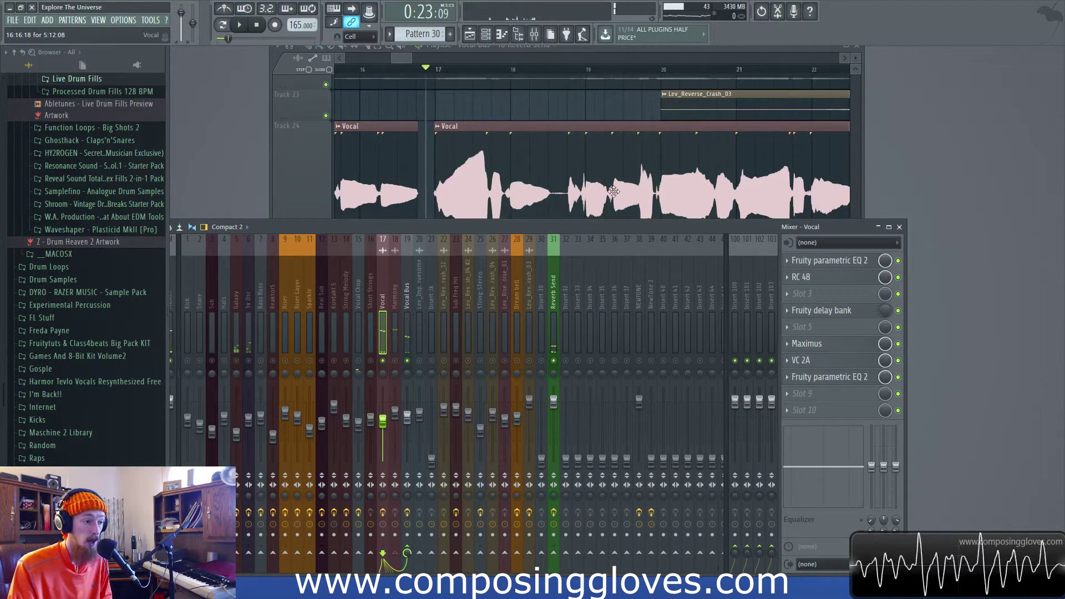
# Step: Bypass VC 2A on the Vocal track and compare the phrase with Maximus off and on
pyautogui.click(899, 360)
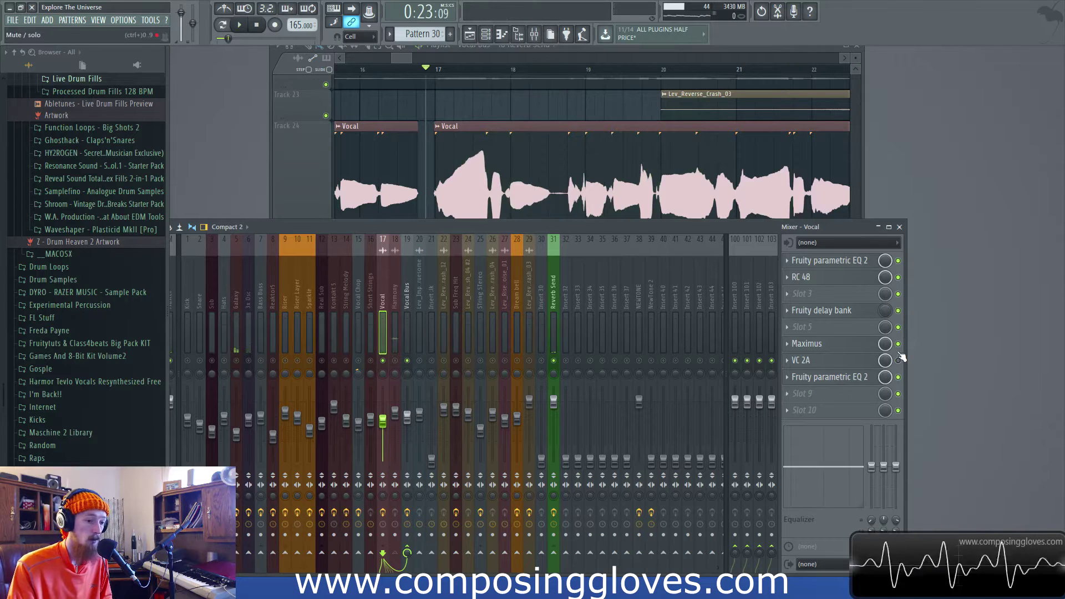
pyautogui.press('space')
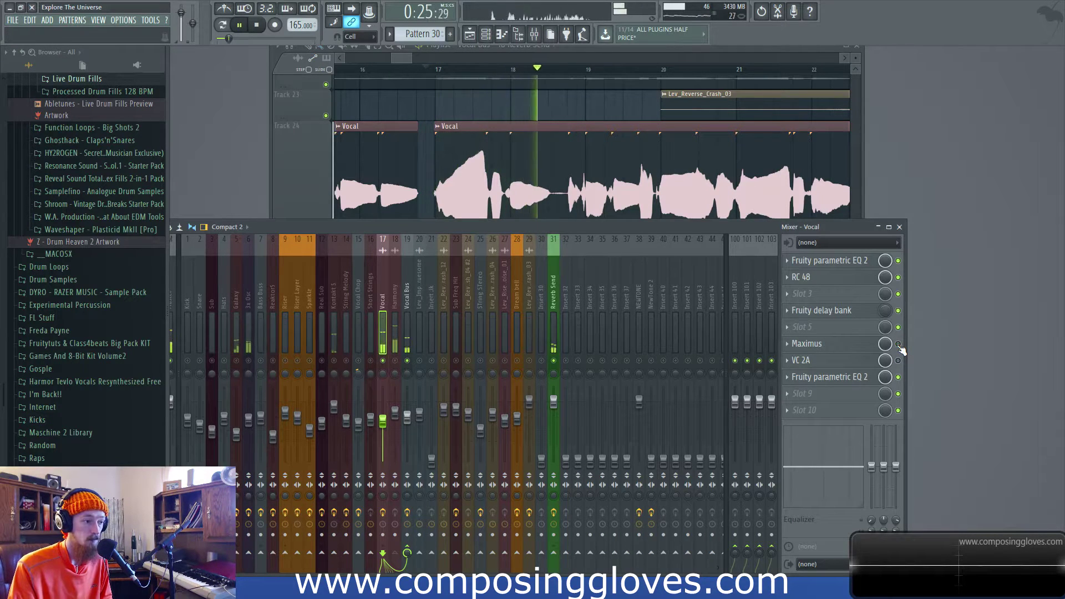
pyautogui.press('space')
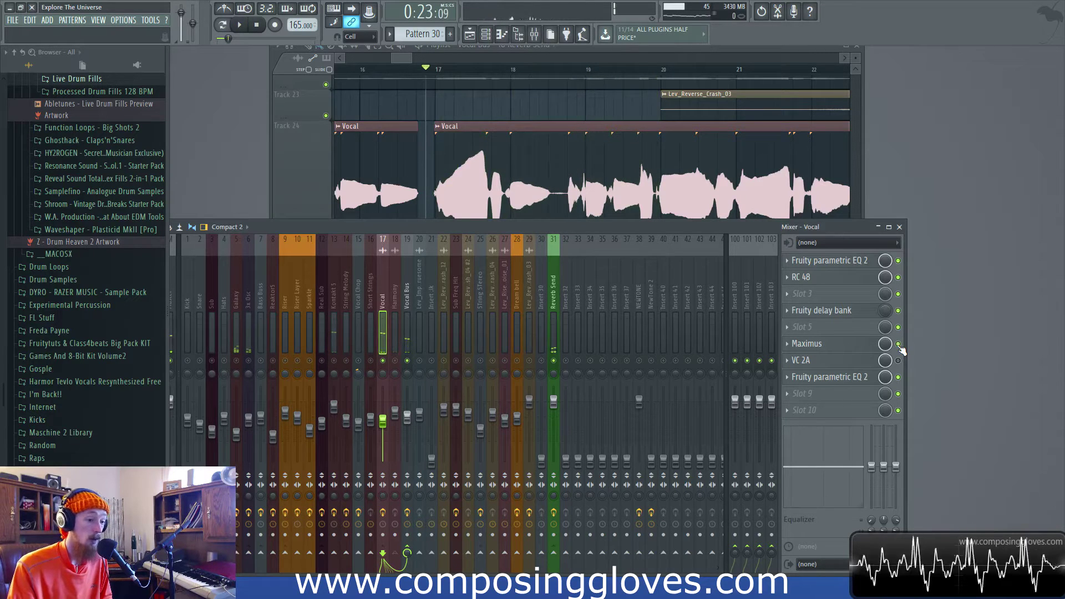
pyautogui.press('space')
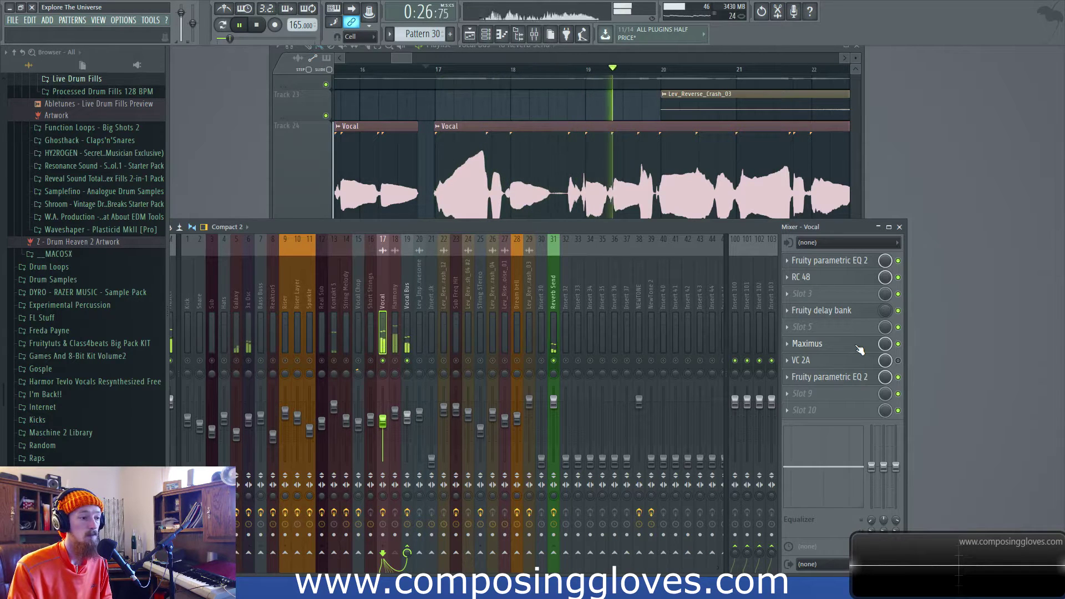
pyautogui.press('space')
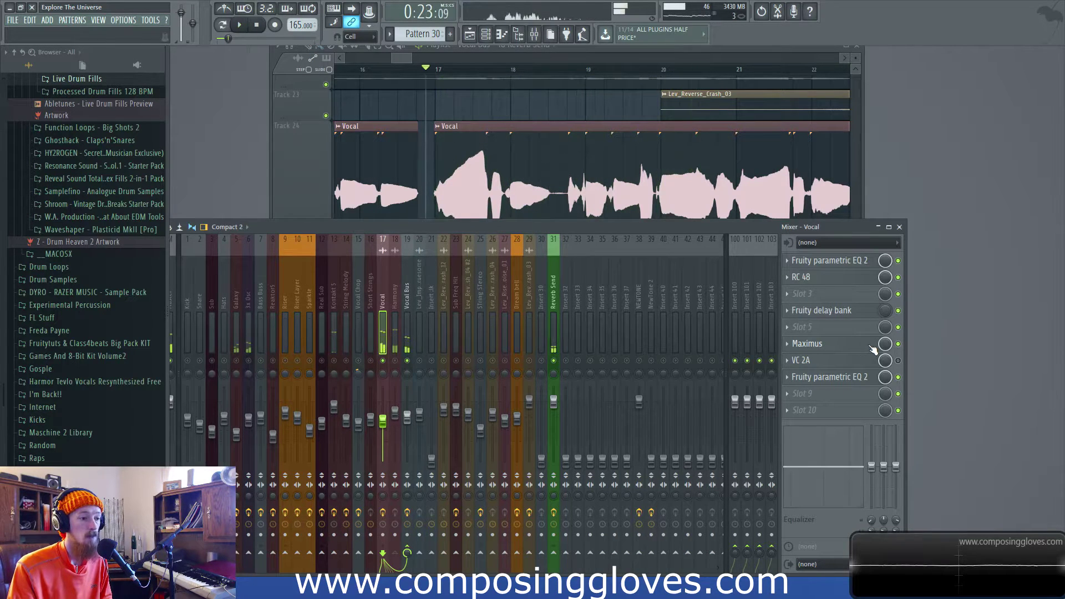
# Step: Re-enable VC 2A on the Vocal track and audition the phrase through both compressors
pyautogui.click(898, 361)
pyautogui.press('space')
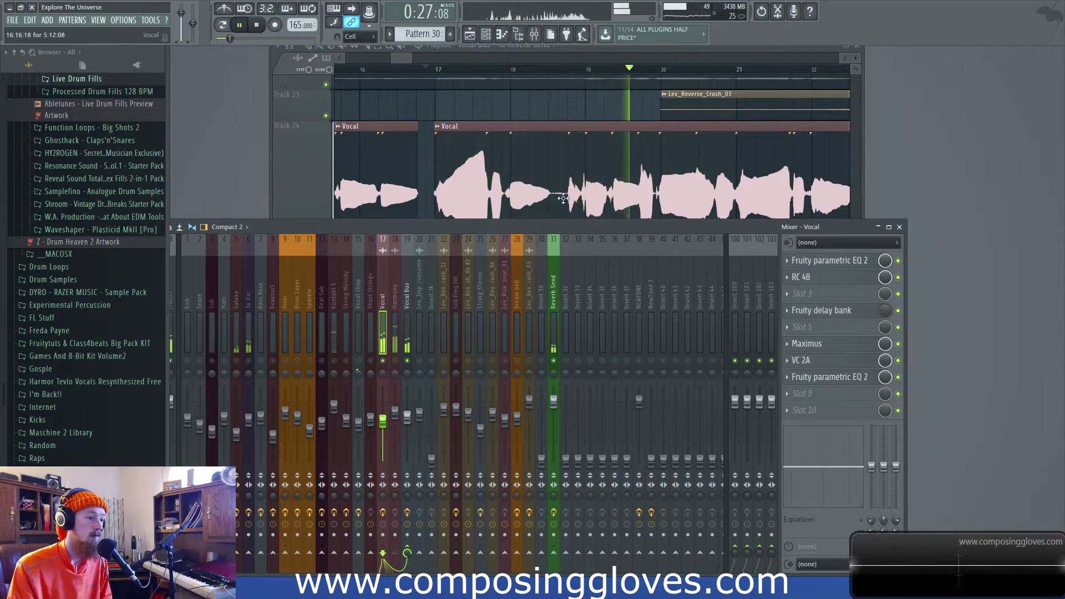
pyautogui.press('space')
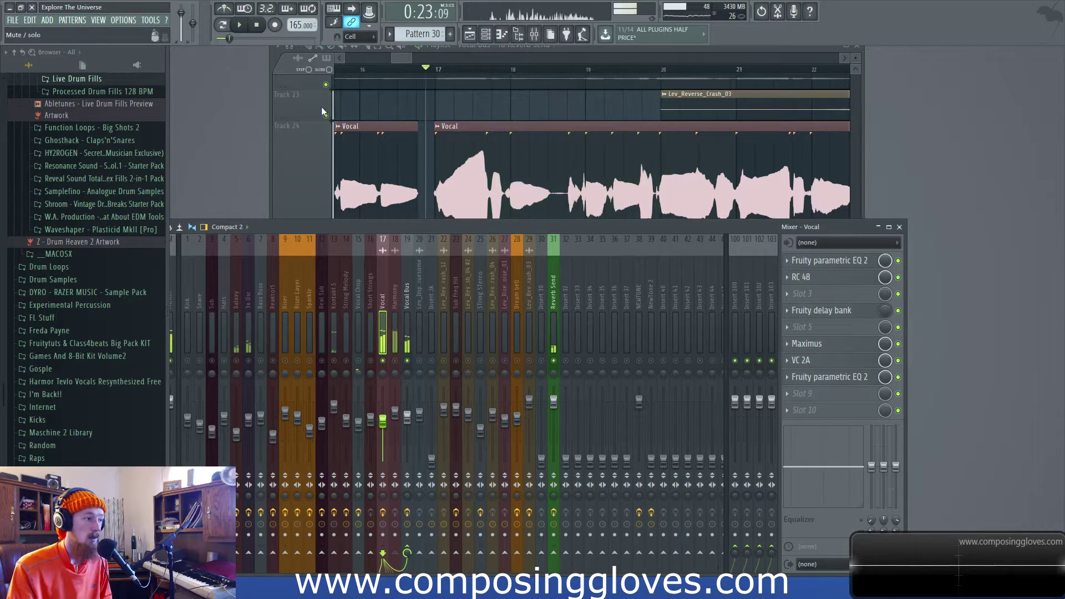
# Step: Examine the Vocal track's Maximus bands and its master compression curve during playback, and close the plugin
pyautogui.click(819, 345)
pyautogui.moveTo(445, 116); pyautogui.dragTo(559, 122)
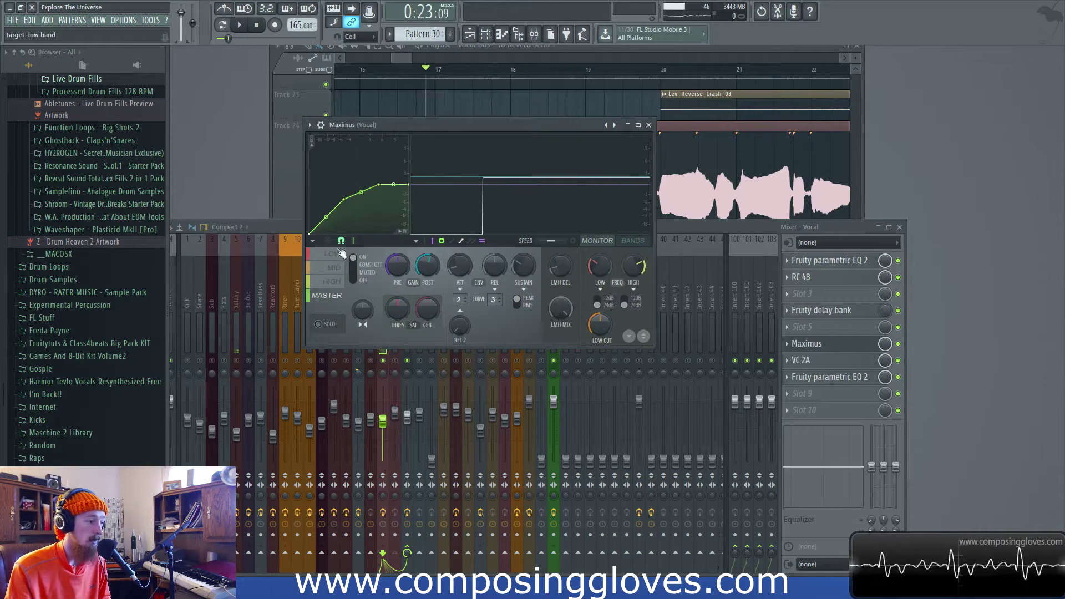
pyautogui.click(335, 268)
pyautogui.click(333, 296)
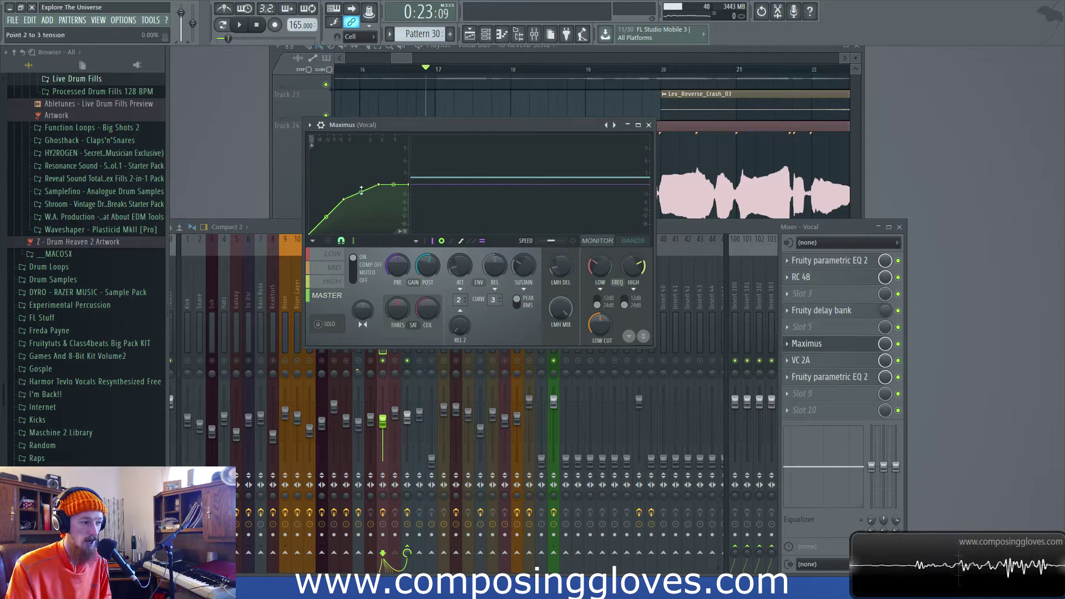
pyautogui.press('space')
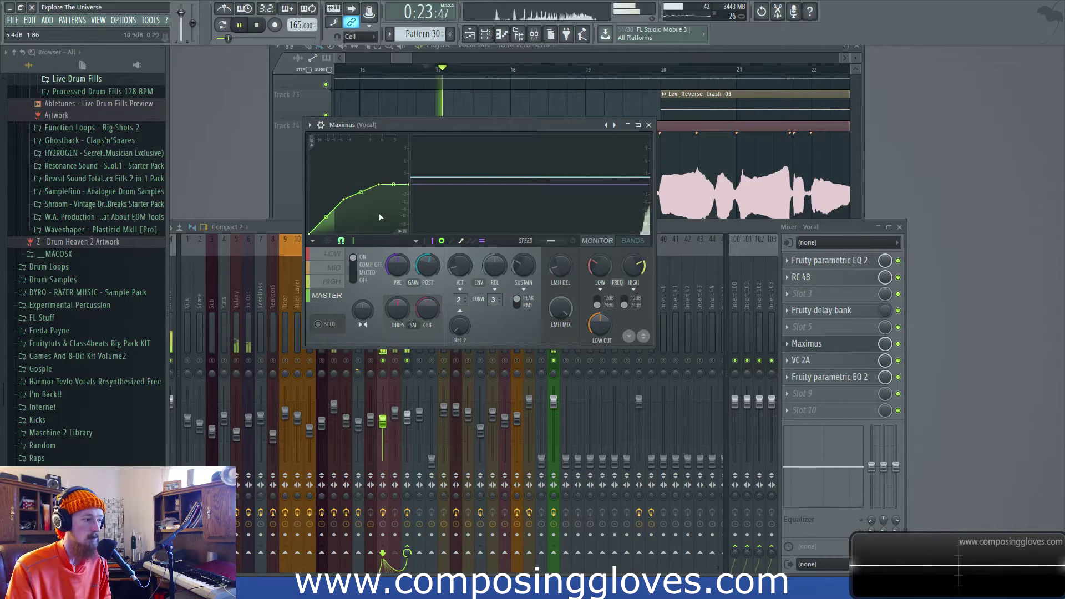
pyautogui.press('space')
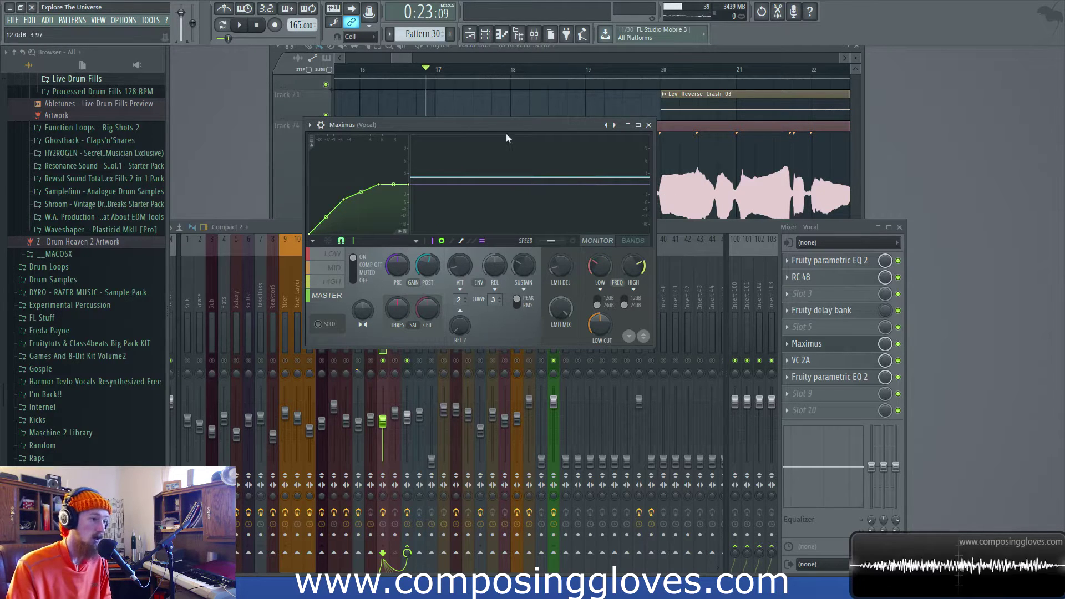
pyautogui.click(648, 126)
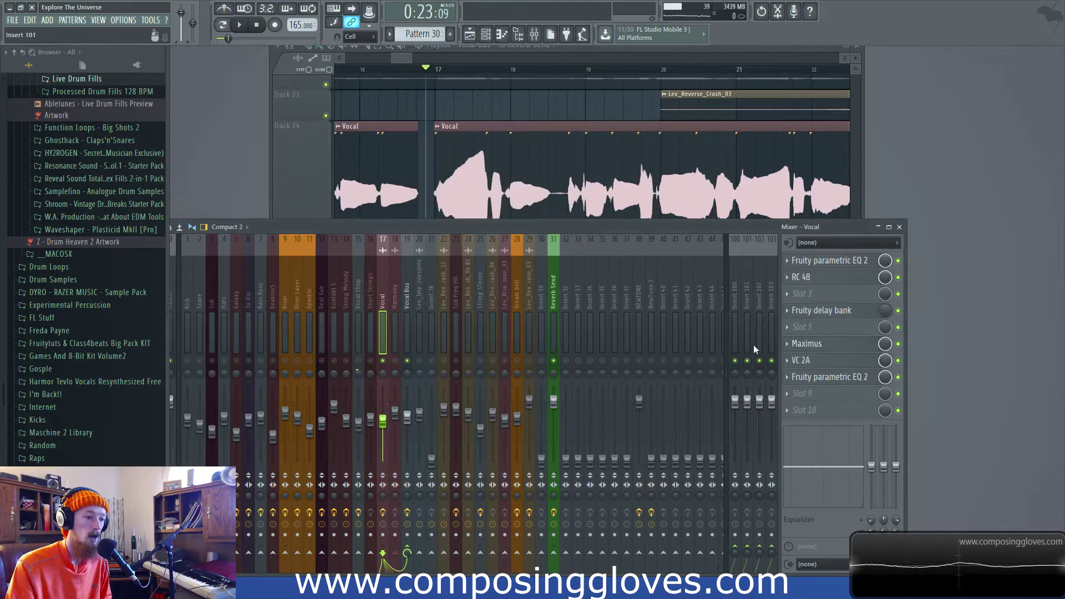
# Step: Open VC 2A on the Vocal track and examine its Gain, Peak Reduction, gain reduction meter and Detector HP settings
pyautogui.click(824, 365)
pyautogui.moveTo(392, 148); pyautogui.dragTo(430, 220)
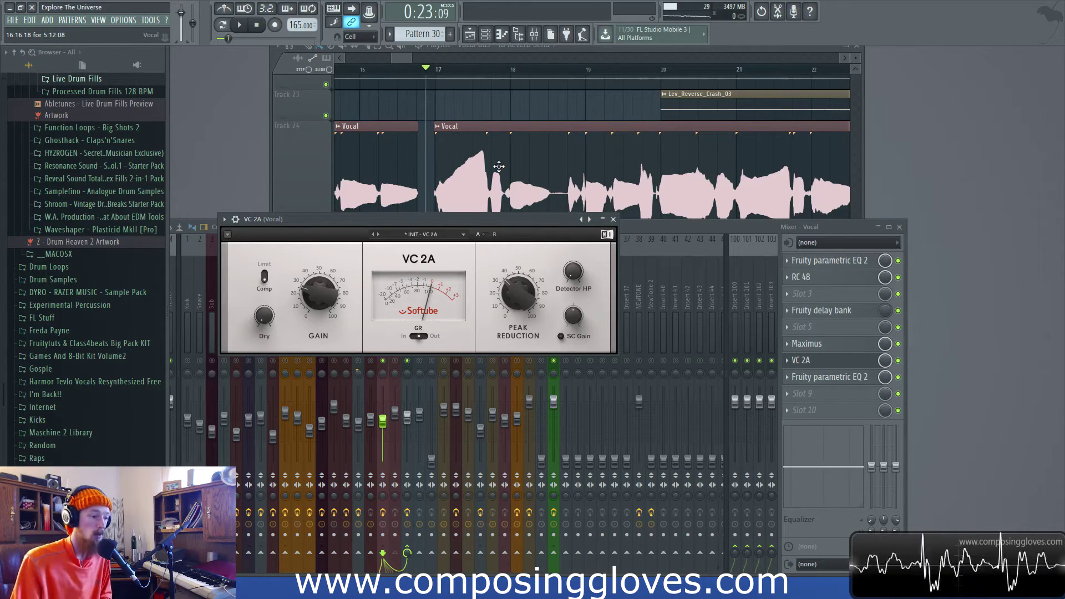
pyautogui.moveTo(341, 219); pyautogui.dragTo(336, 233)
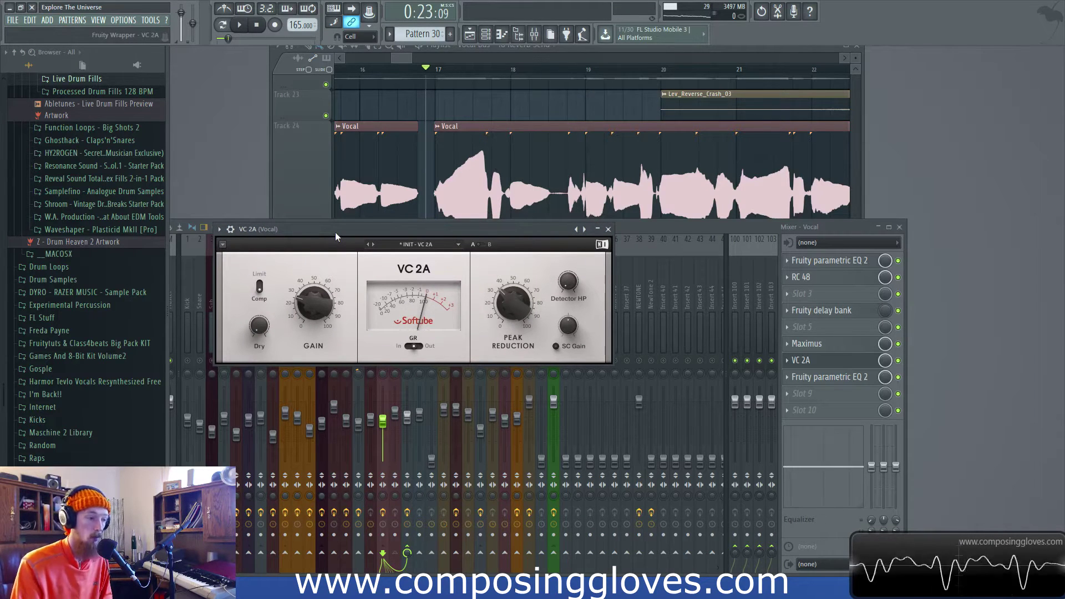
pyautogui.moveTo(510, 303)
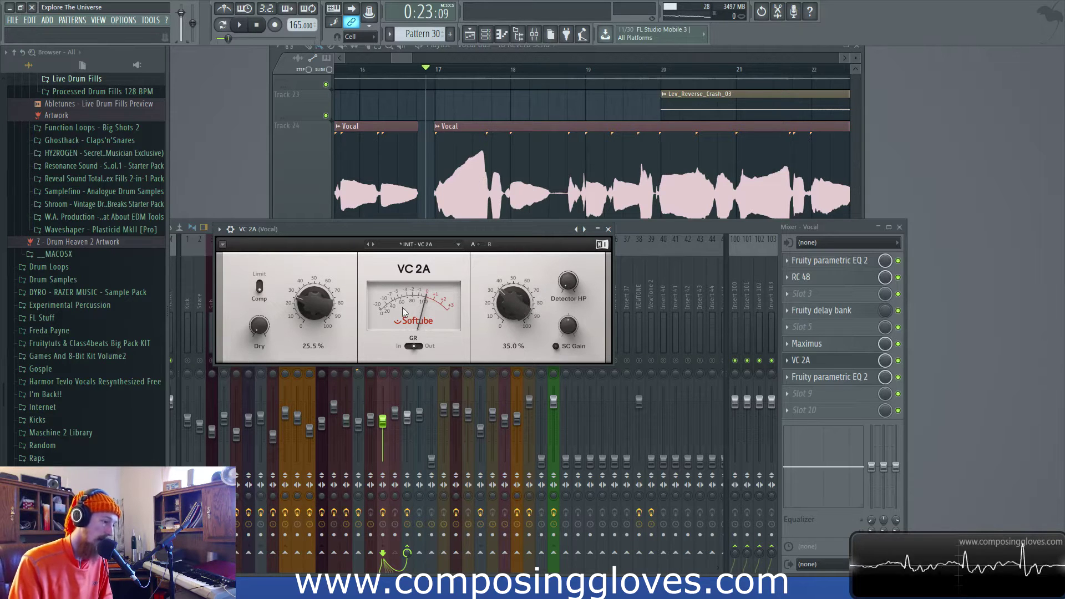
pyautogui.moveTo(434, 229); pyautogui.dragTo(432, 217)
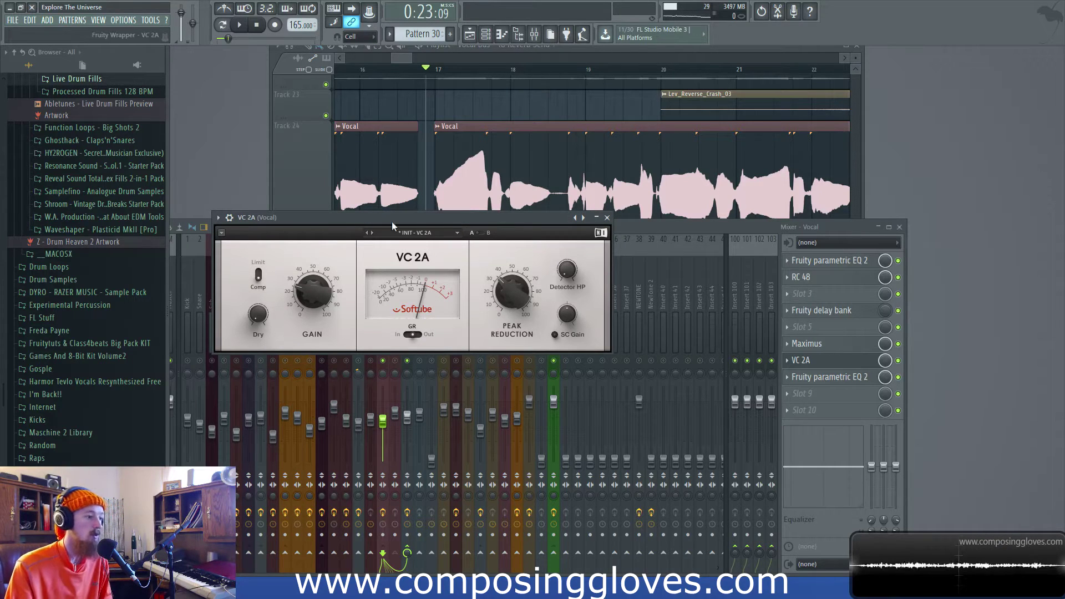
pyautogui.moveTo(468, 221); pyautogui.dragTo(467, 215)
pyautogui.moveTo(529, 285)
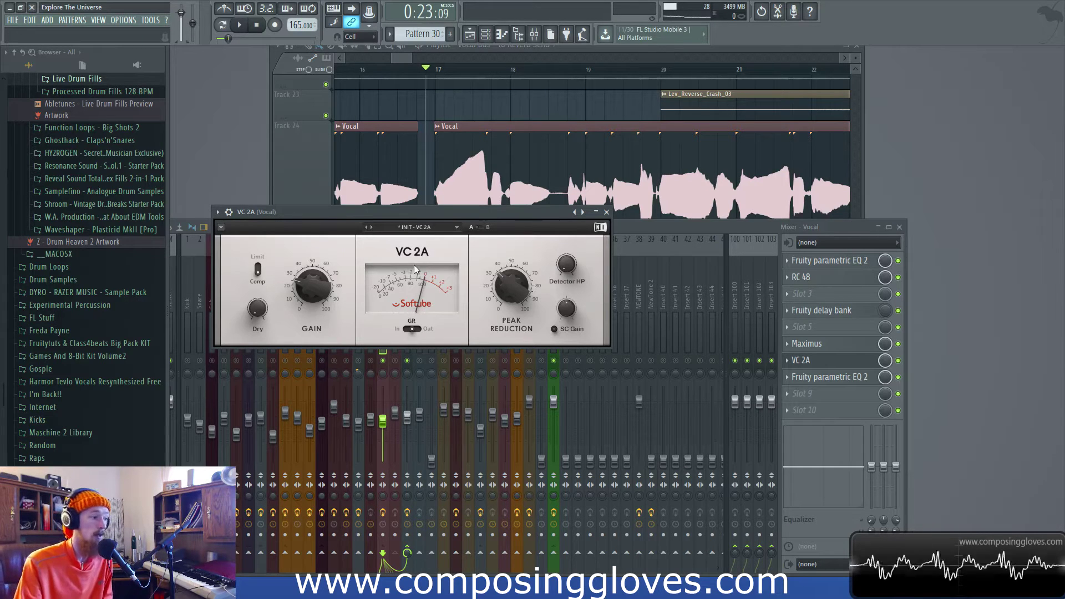
pyautogui.moveTo(304, 212); pyautogui.dragTo(318, 181)
pyautogui.moveTo(521, 256)
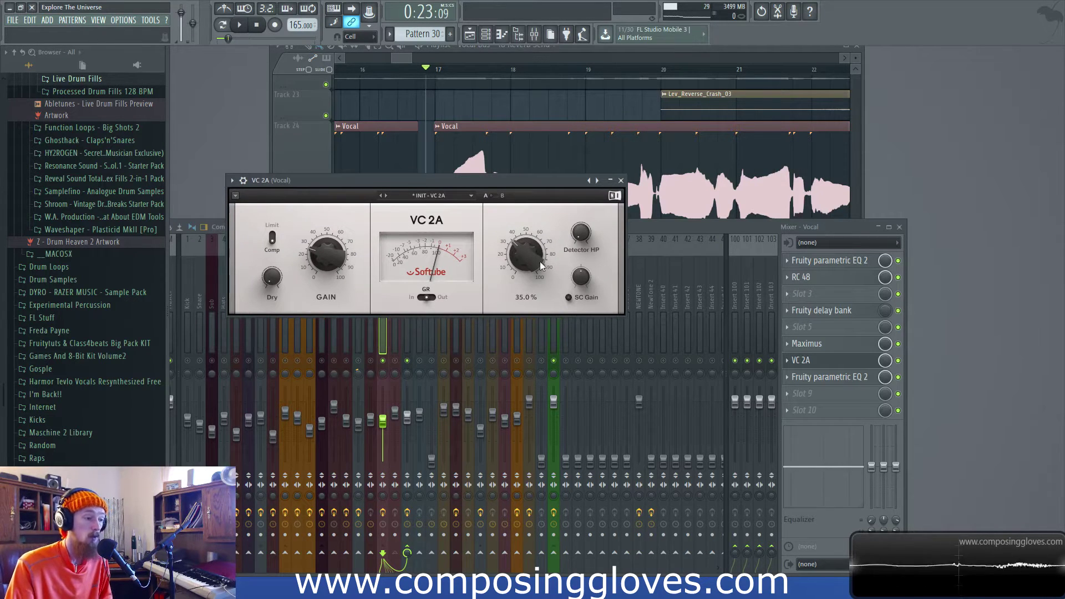
pyautogui.moveTo(581, 239)
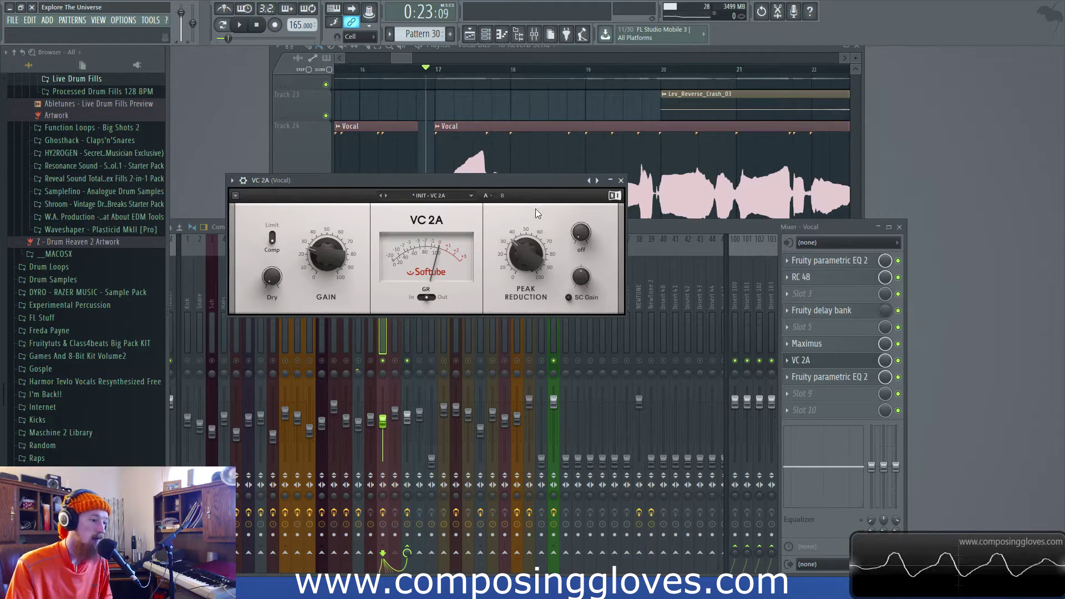
pyautogui.moveTo(535, 184); pyautogui.dragTo(530, 184)
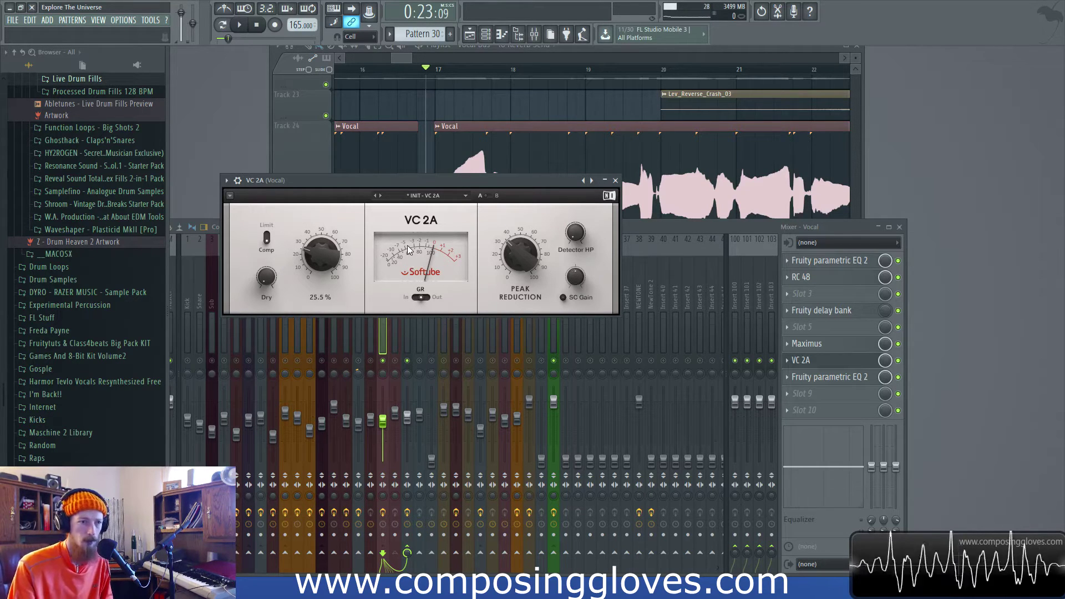
# Step: Examine VC 2A's Detector HP, Gain and Peak Reduction controls on the Vocal track, and close the plugin
pyautogui.moveTo(516, 182); pyautogui.dragTo(554, 185)
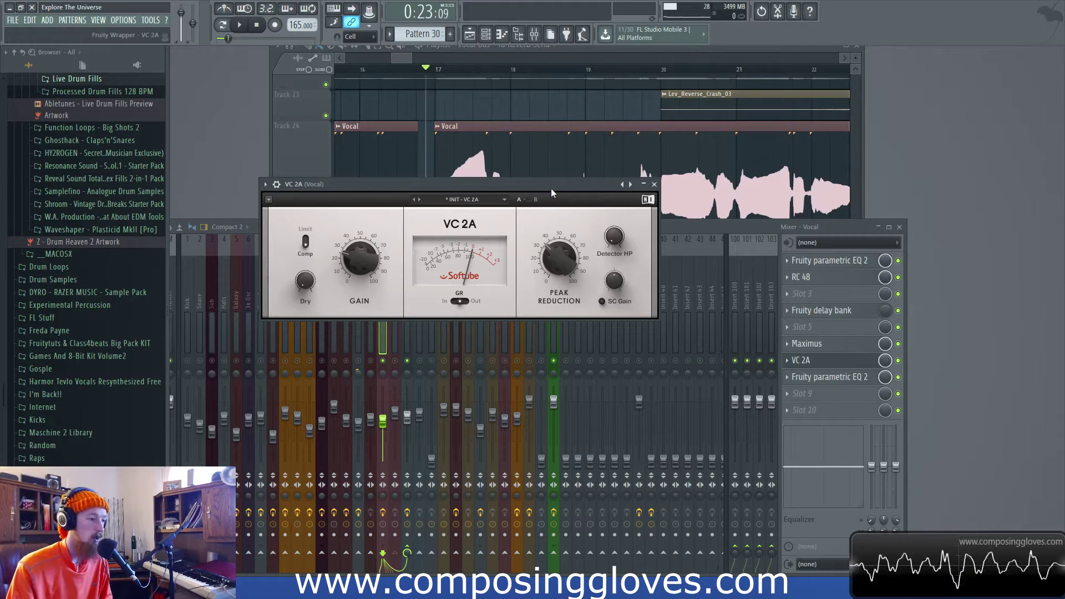
pyautogui.moveTo(627, 230)
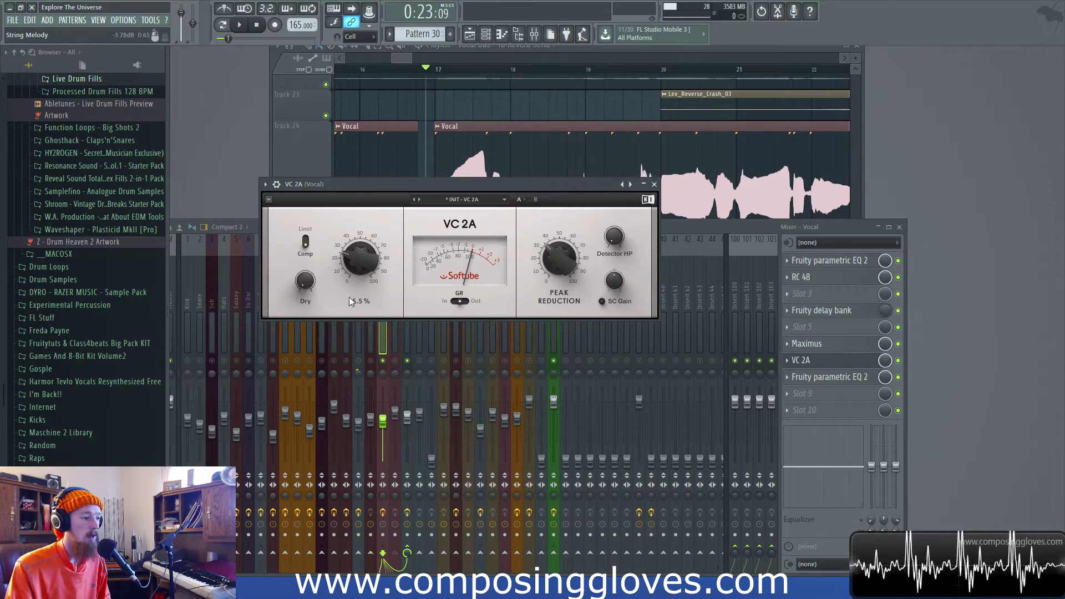
pyautogui.moveTo(358, 270)
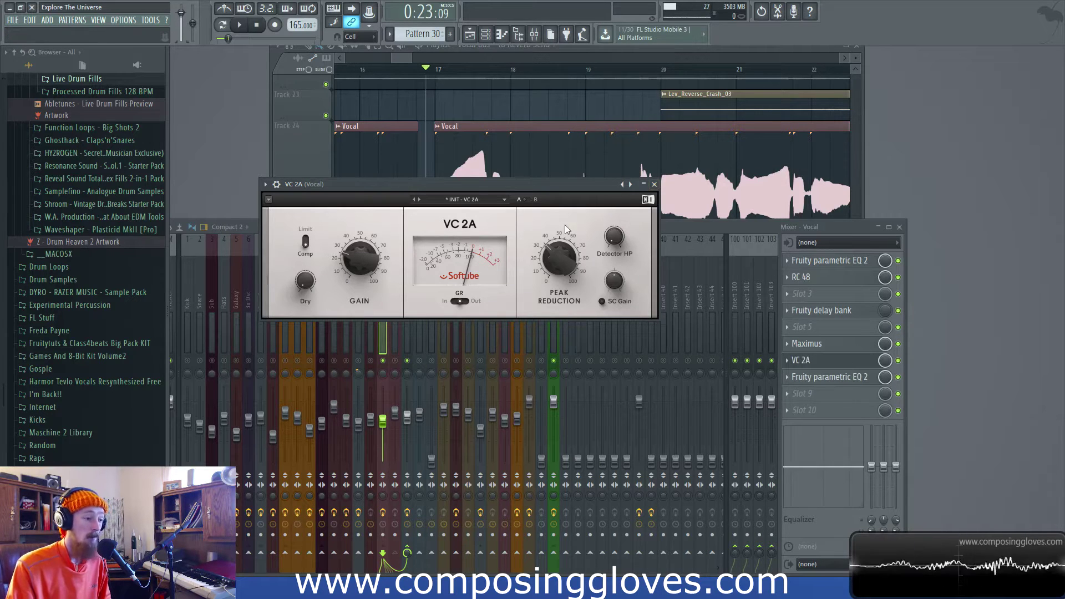
pyautogui.click(655, 184)
# Step: Uncover the vocal waveform in the playlist, then briefly review the Vocal track's Maximus master curve and VC 2A, closing both plugins
pyautogui.moveTo(571, 229); pyautogui.dragTo(570, 254)
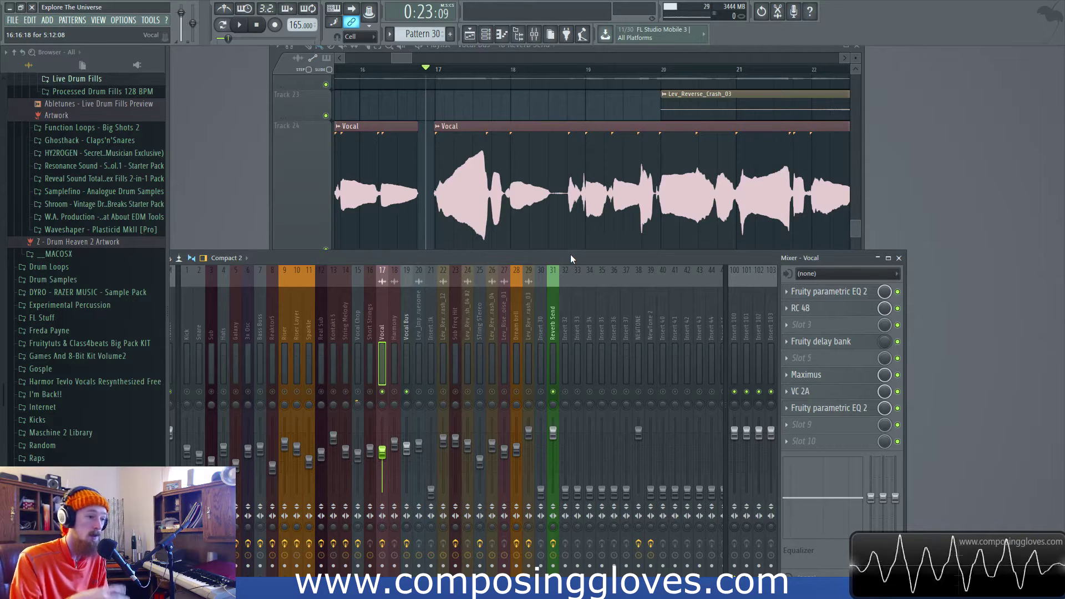
pyautogui.click(839, 376)
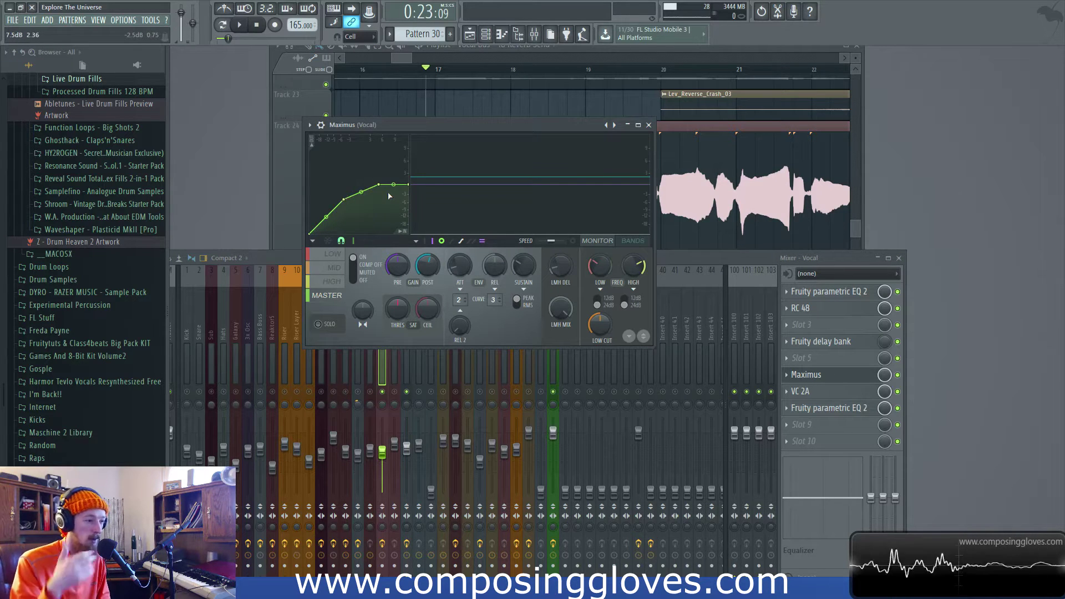
pyautogui.click(649, 124)
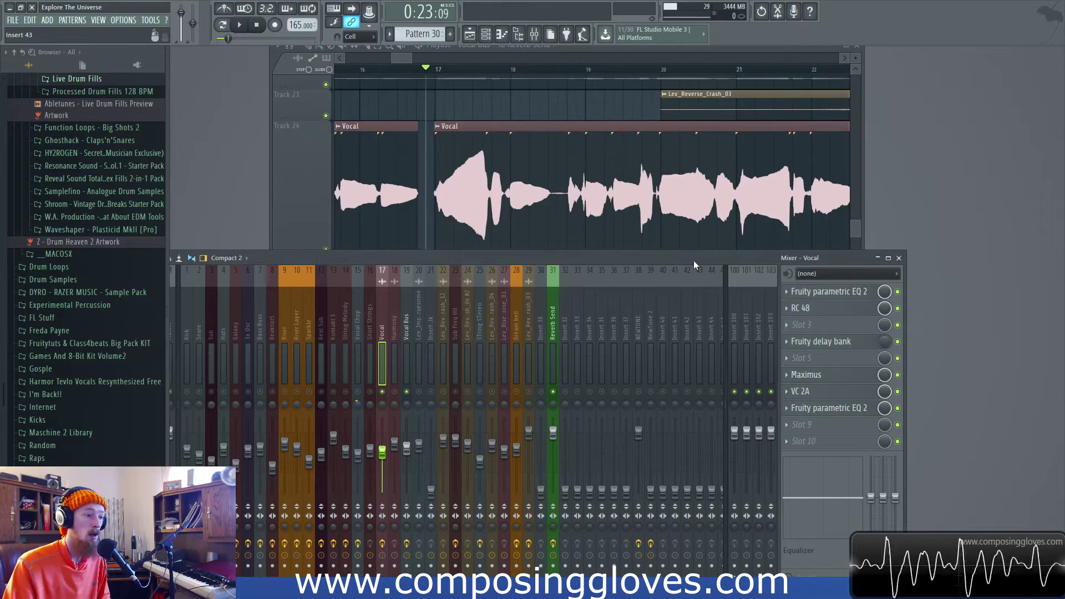
pyautogui.click(819, 397)
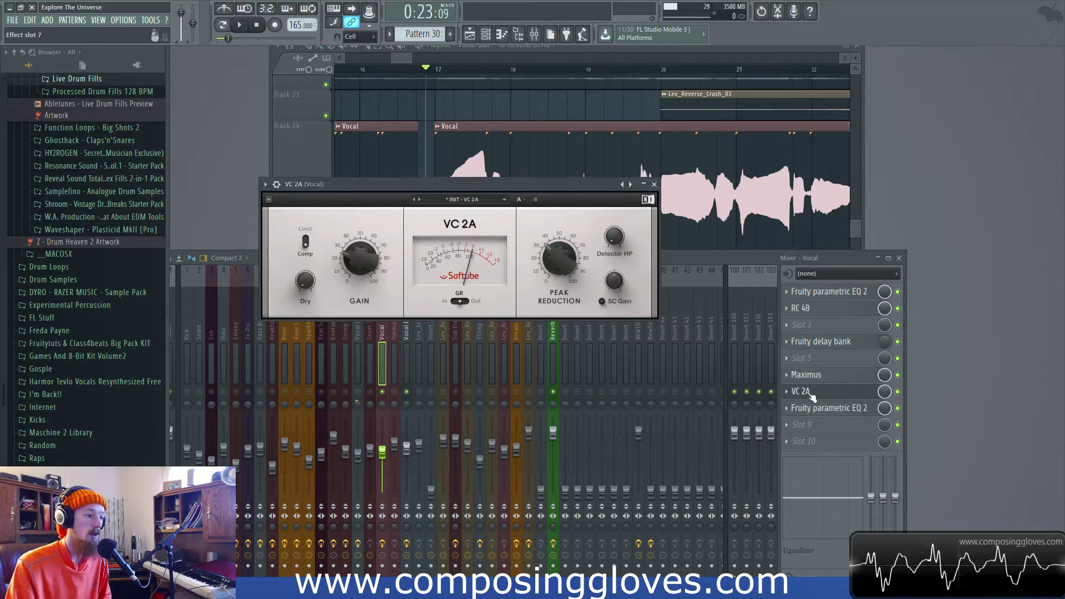
pyautogui.click(819, 397)
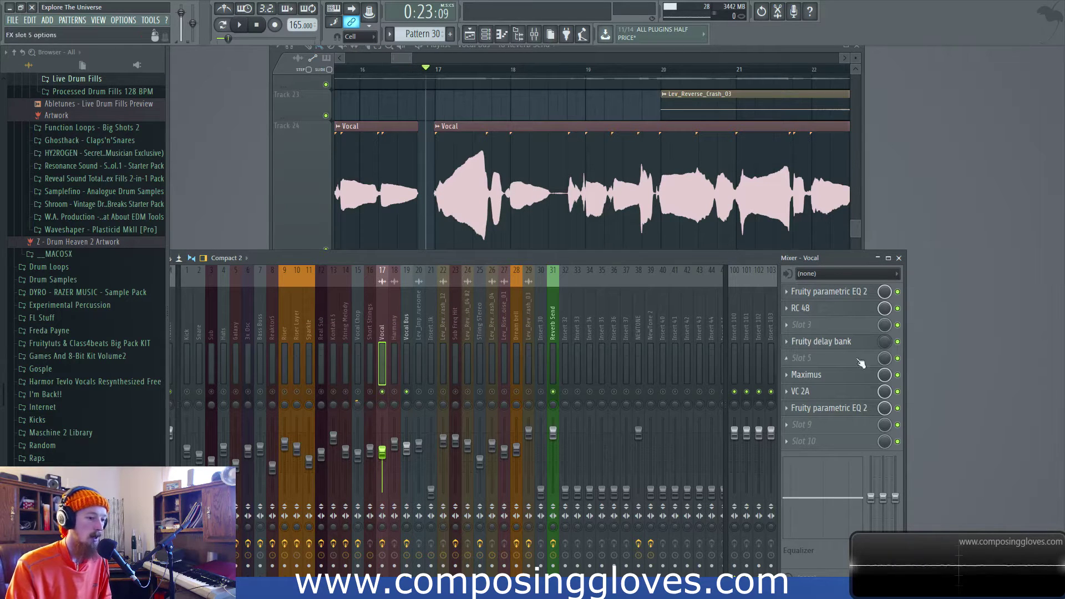
# Step: Audition the vocal phrase with Maximus and VC 2A bypassed on the Vocal track, and again with both re-enabled
pyautogui.click(897, 375)
pyautogui.press('space')
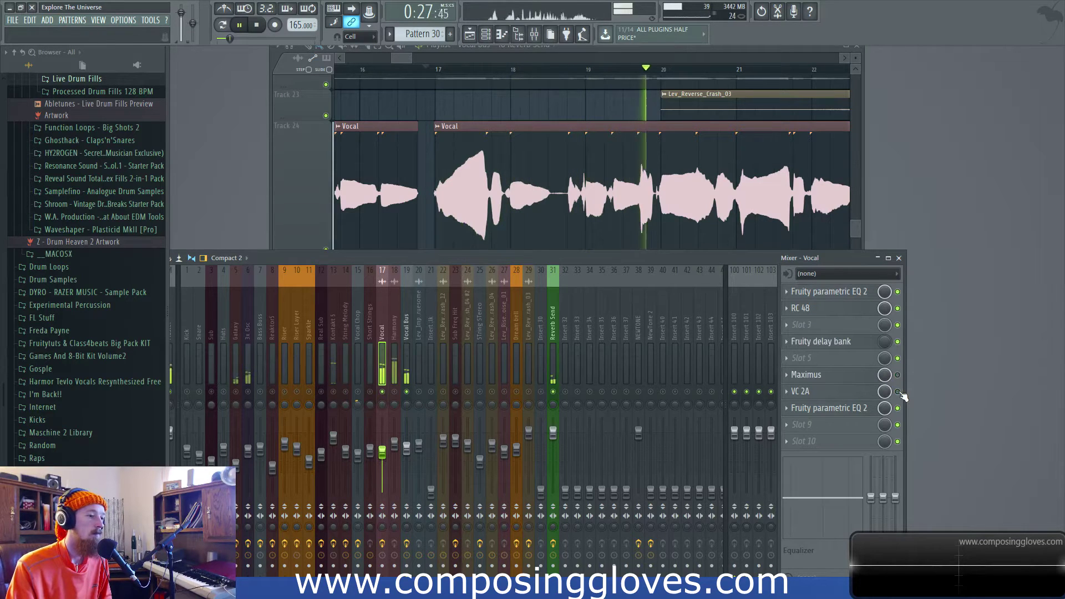
pyautogui.press('space')
pyautogui.click(897, 375)
pyautogui.press('space')
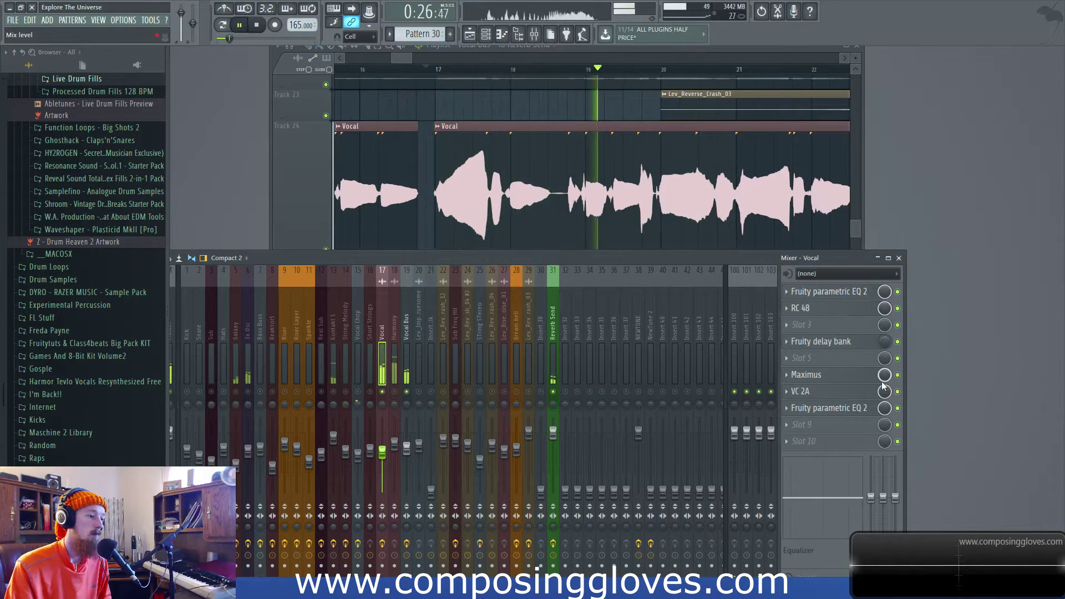
pyautogui.press('space')
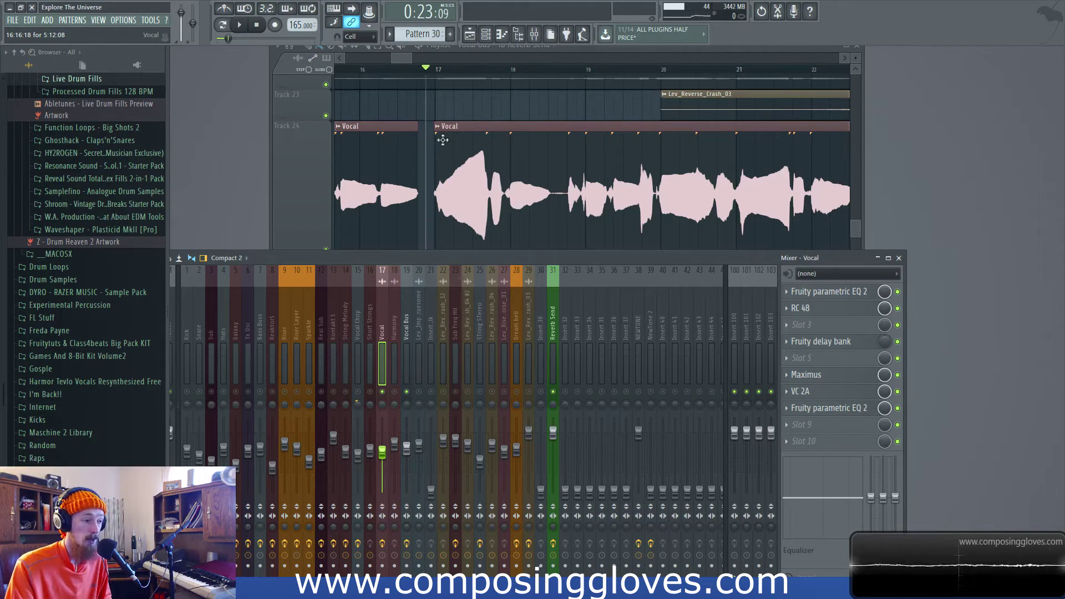
# Step: Inspect the Harmony clips in the playlist and compare the Harmony and Vocal mixer tracks' effect chains and routing
pyautogui.click(394, 344)
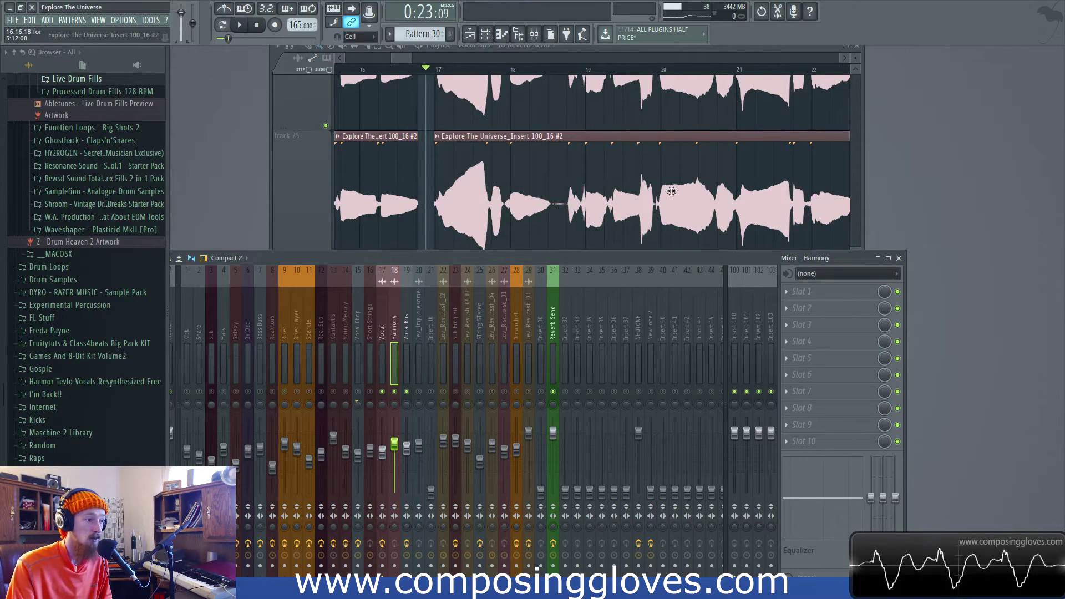
pyautogui.scroll(1, 638, 188)
pyautogui.scroll(-1, 621, 225)
pyautogui.scroll(1, 477, 162)
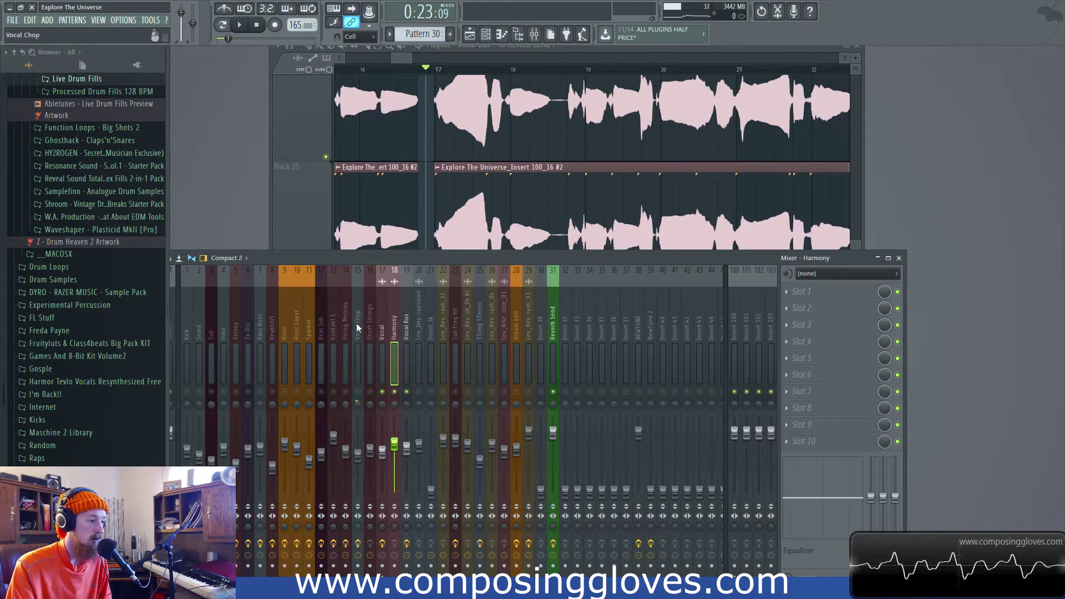
pyautogui.click(382, 318)
pyautogui.click(391, 319)
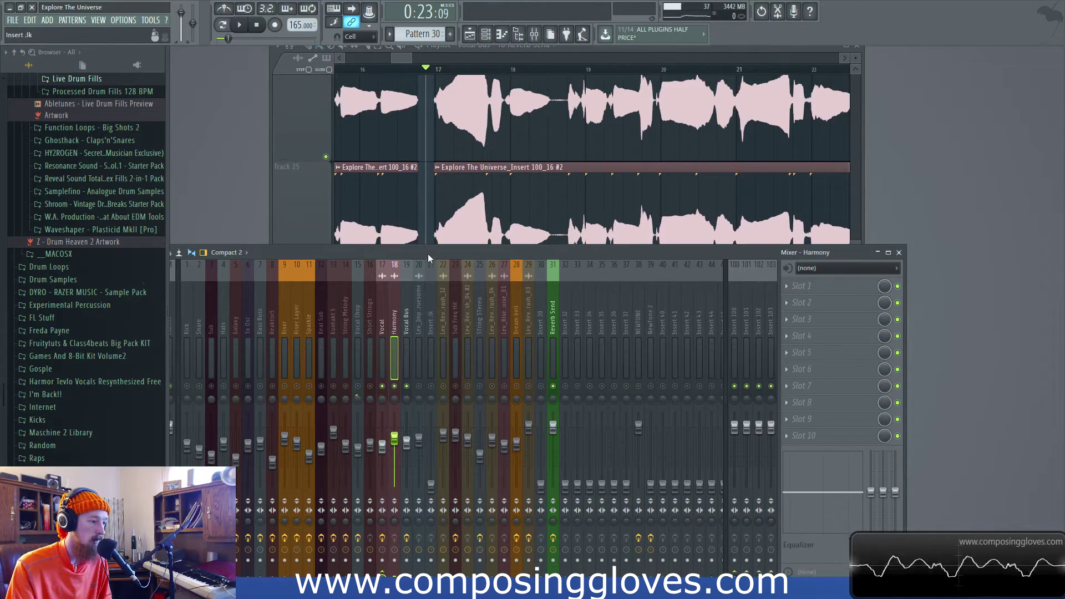
pyautogui.moveTo(427, 254); pyautogui.dragTo(411, 229)
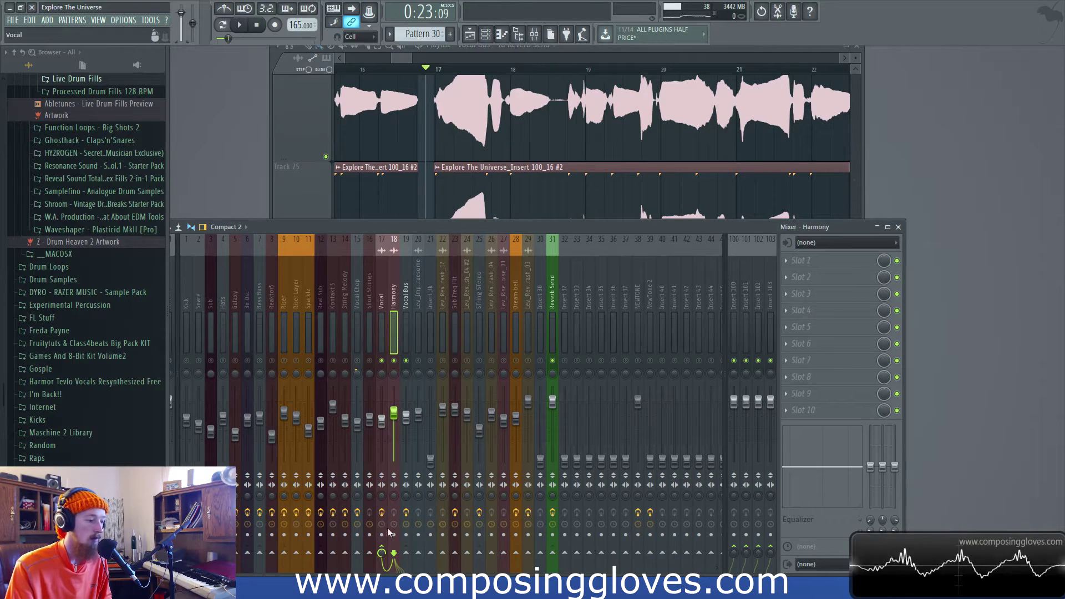
pyautogui.click(381, 298)
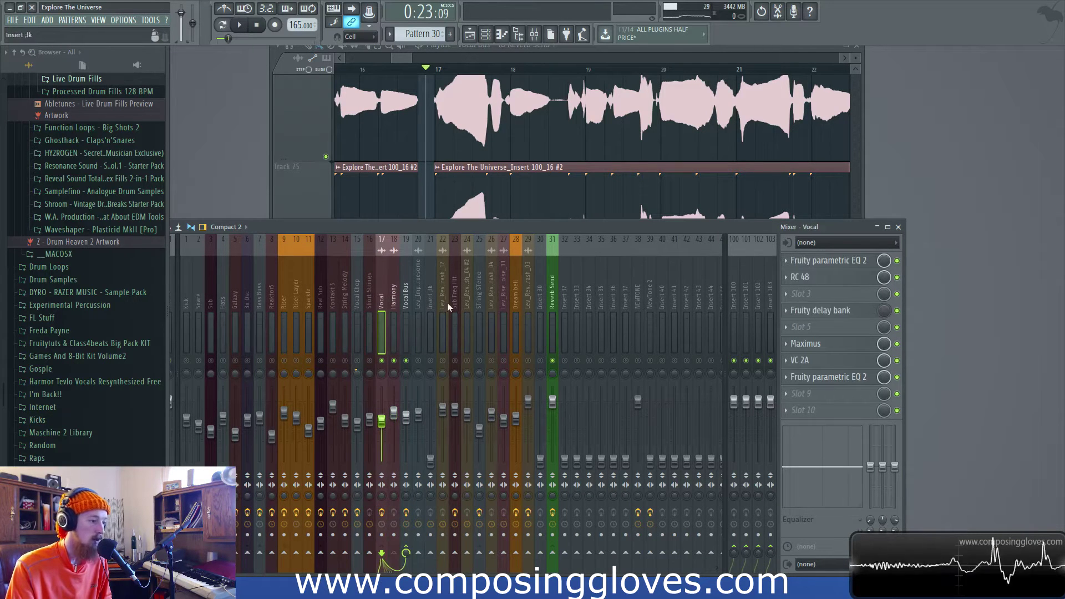
# Step: Check the effect slots and routing of the Harmony and Vocal Bus mixer tracks
pyautogui.click(406, 58)
pyautogui.click(255, 226)
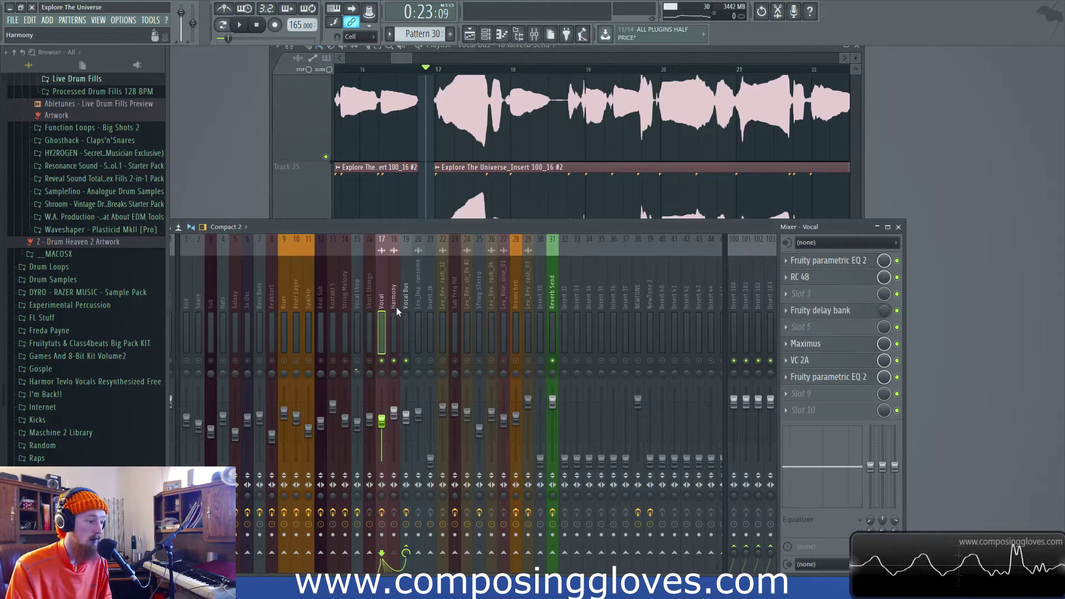
pyautogui.click(393, 301)
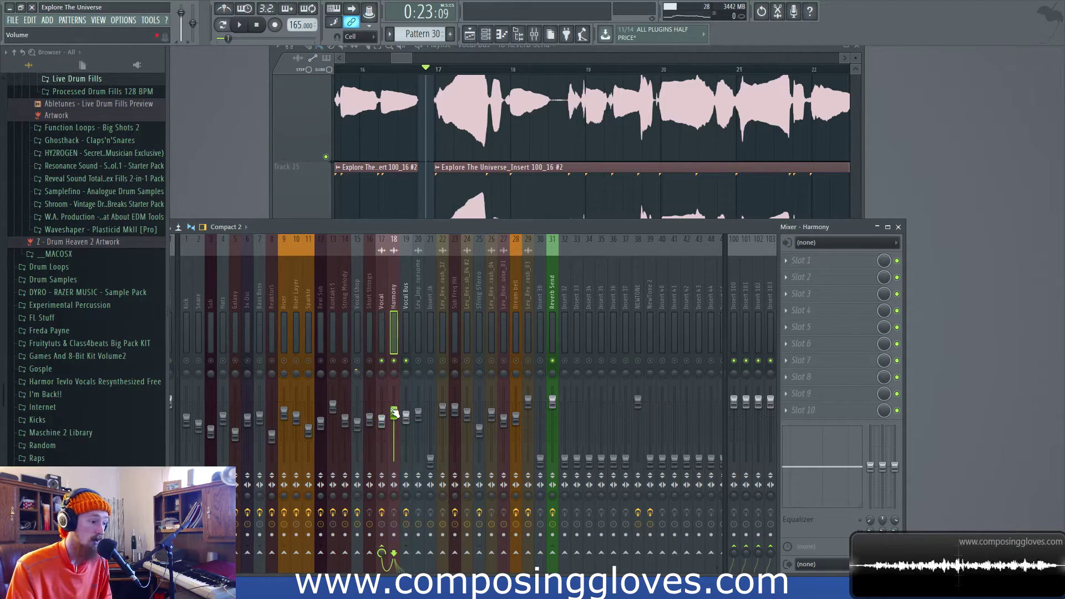
pyautogui.click(408, 296)
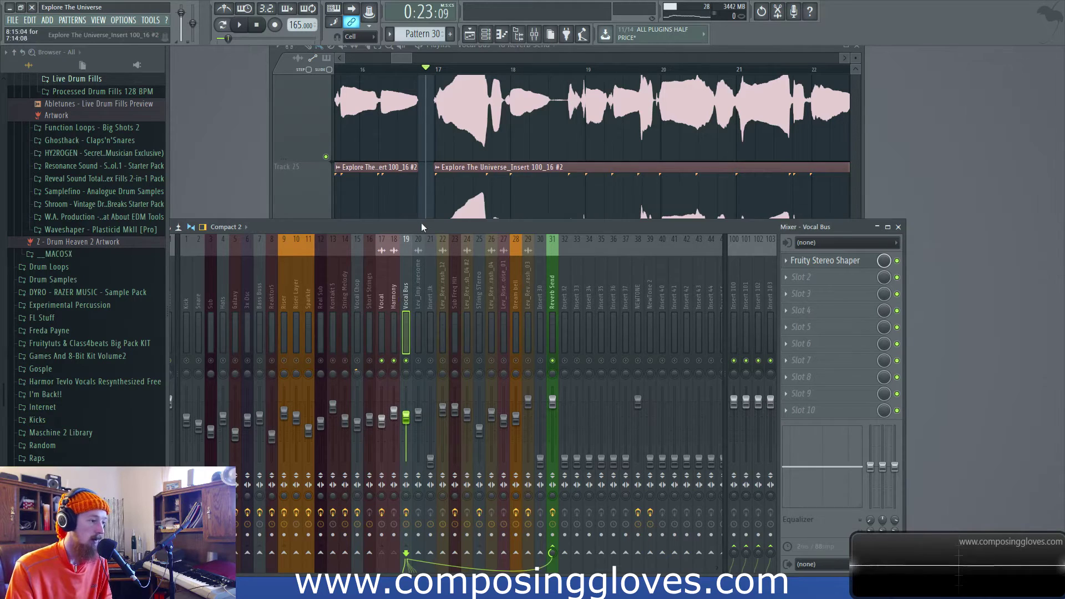
# Step: Bring the full mixer into view, select the Vocal track, and audition the phrase with both compressors enabled
pyautogui.moveTo(421, 225); pyautogui.dragTo(434, 179)
pyautogui.click(395, 255)
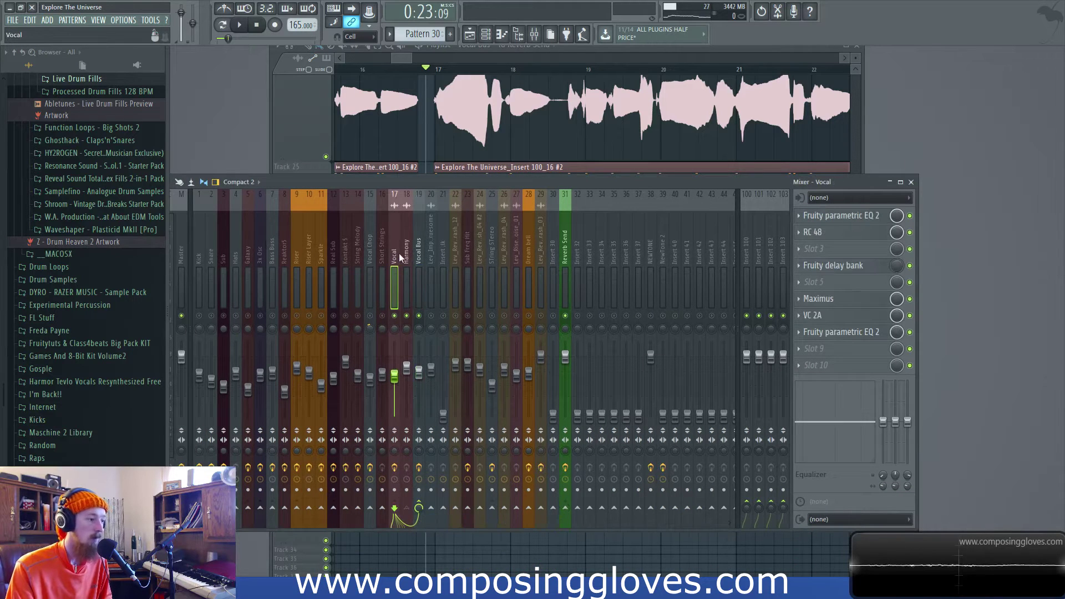
pyautogui.press('space')
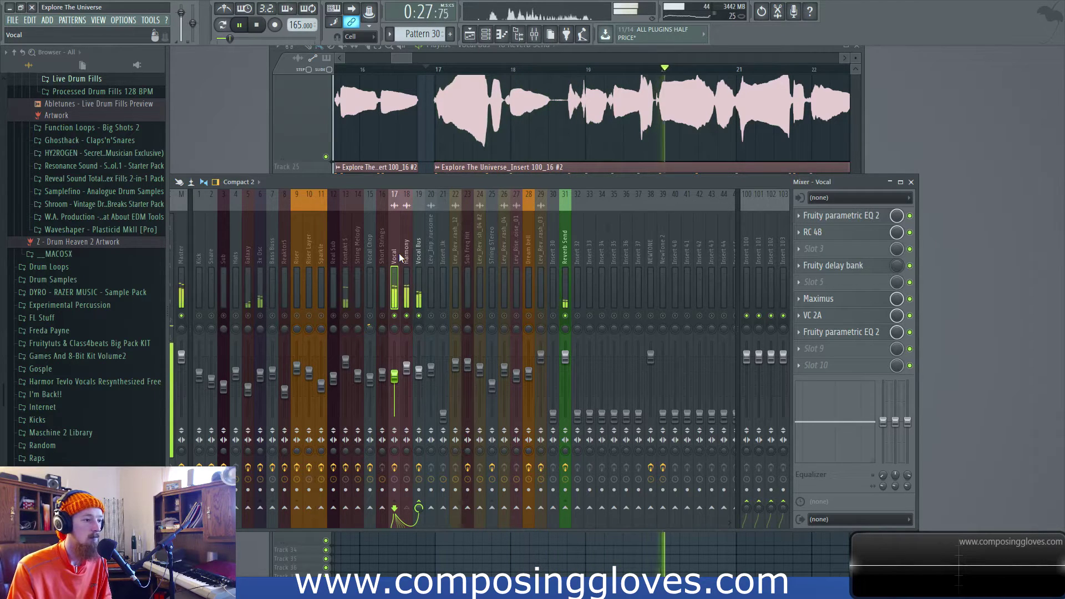
pyautogui.press('space')
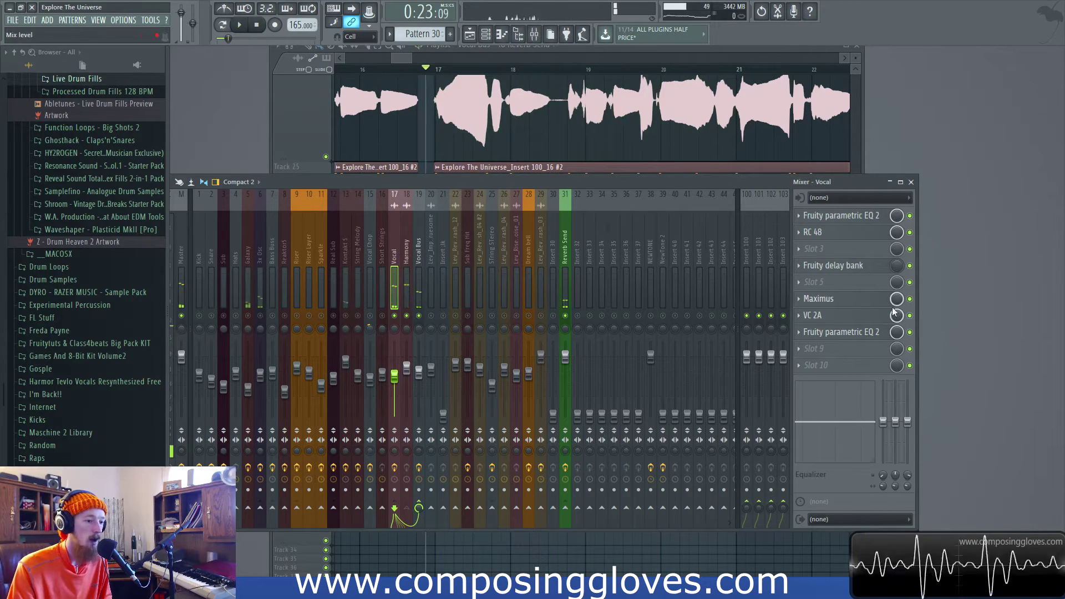
# Step: Bypass VC 2A and Maximus on the Vocal track and audition the uncompressed phrase against the Harmony
pyautogui.click(910, 315)
pyautogui.click(910, 299)
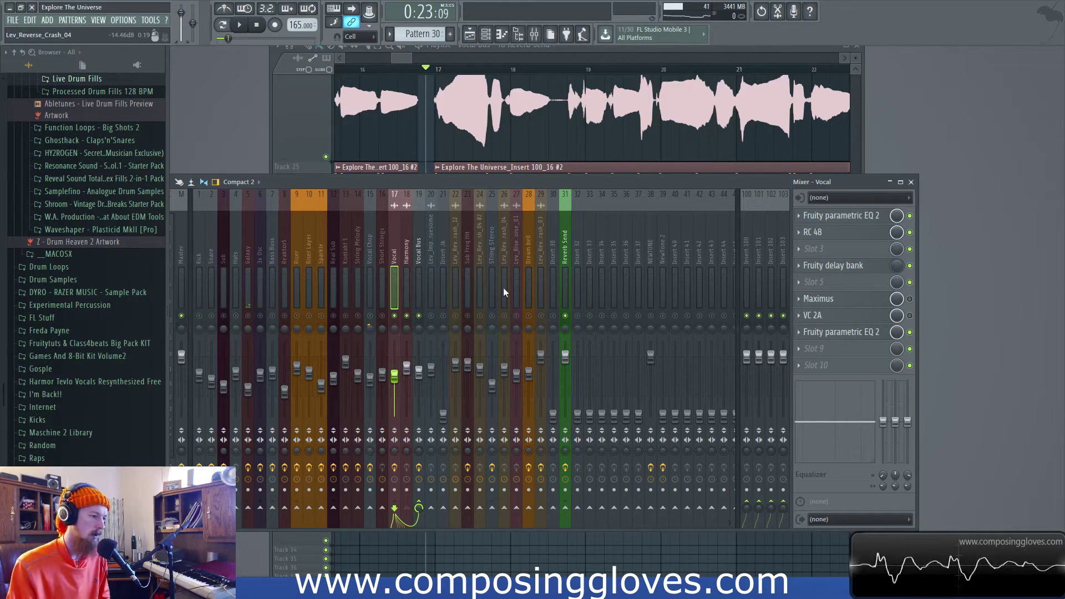
pyautogui.press('space')
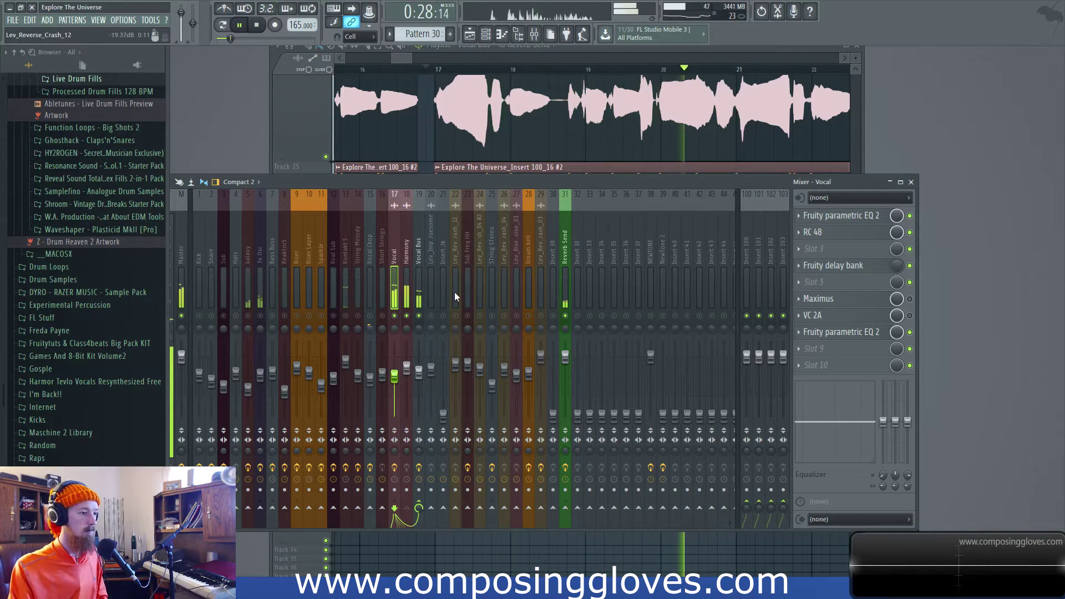
pyautogui.press('space')
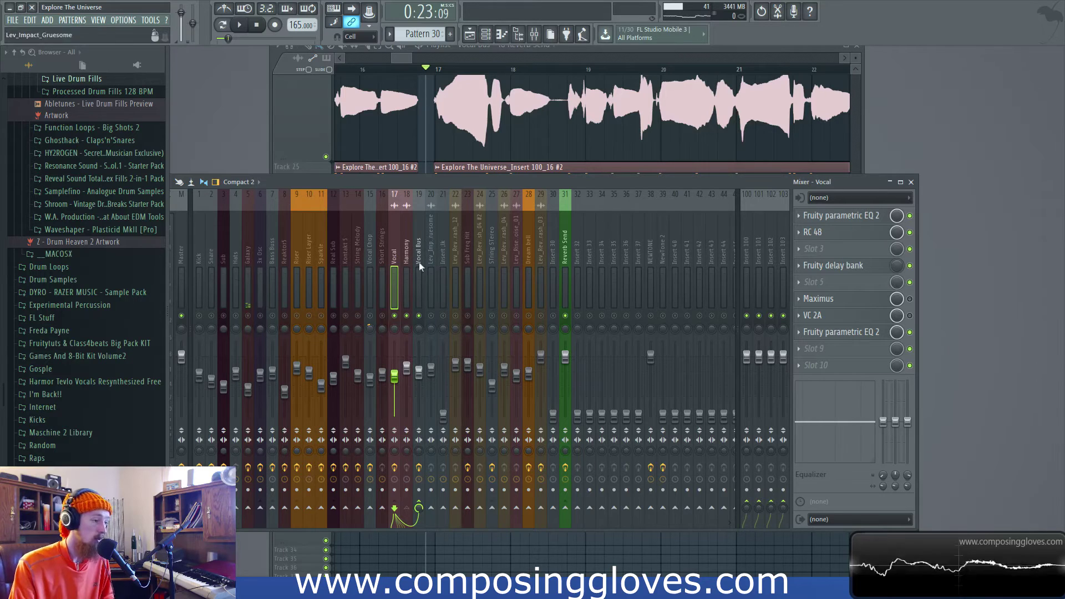
# Step: Re-enable Maximus and VC 2A on the Vocal track and play the vocal phrase again
pyautogui.click(910, 316)
pyautogui.press('space')
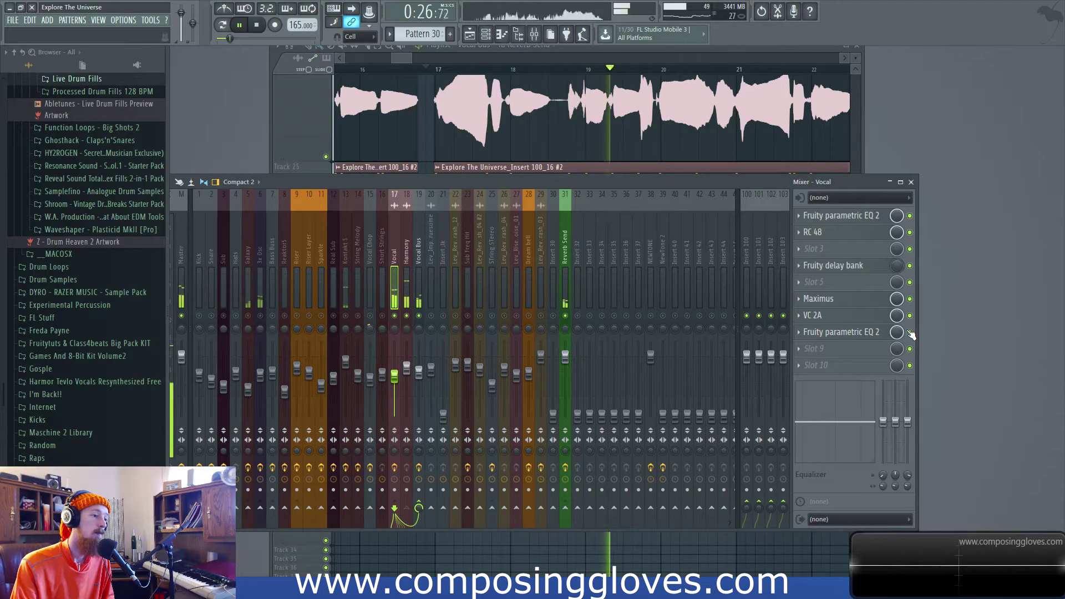
pyautogui.press('space')
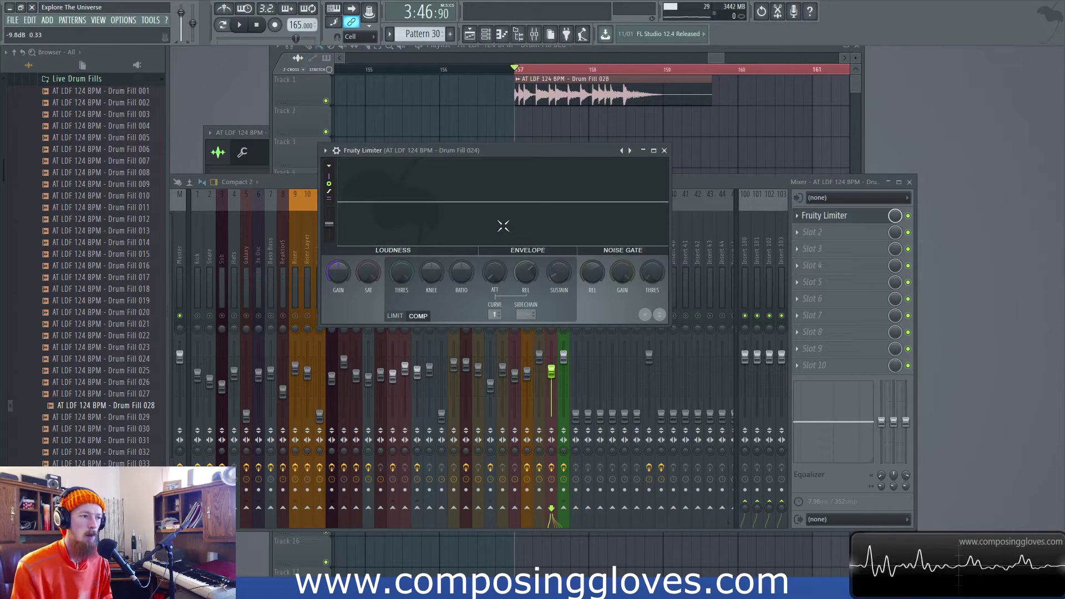
# Step: Reposition the Fruity Limiter window clear of the playlist clip and audition the drum fill in its level display
pyautogui.moveTo(529, 154); pyautogui.dragTo(557, 189)
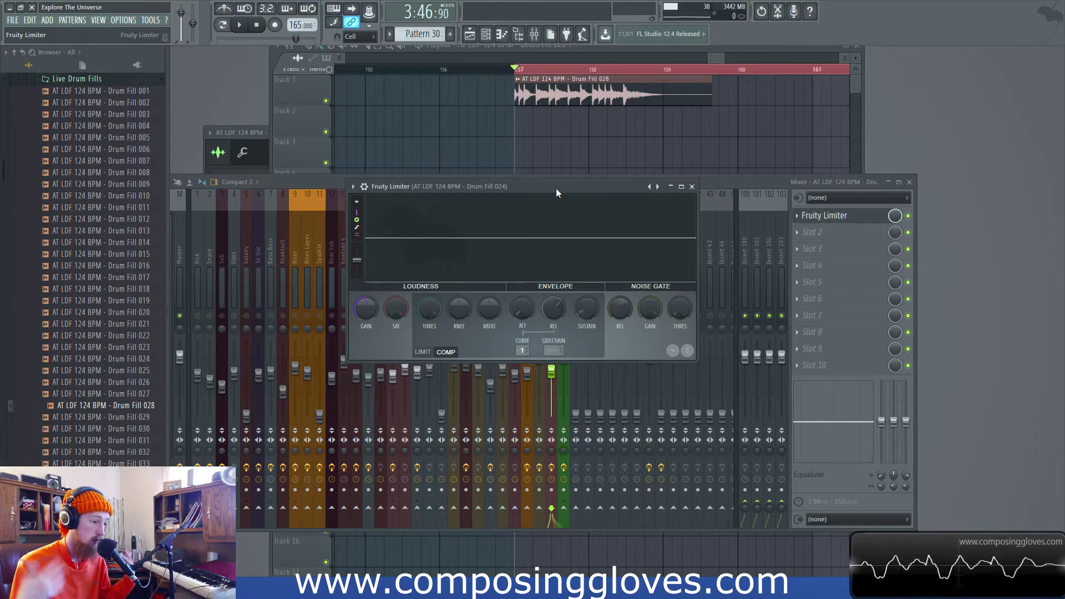
pyautogui.moveTo(556, 190)
pyautogui.mouseDown()
pyautogui.moveTo(628, 189)
pyautogui.moveTo(561, 189)
pyautogui.mouseUp()
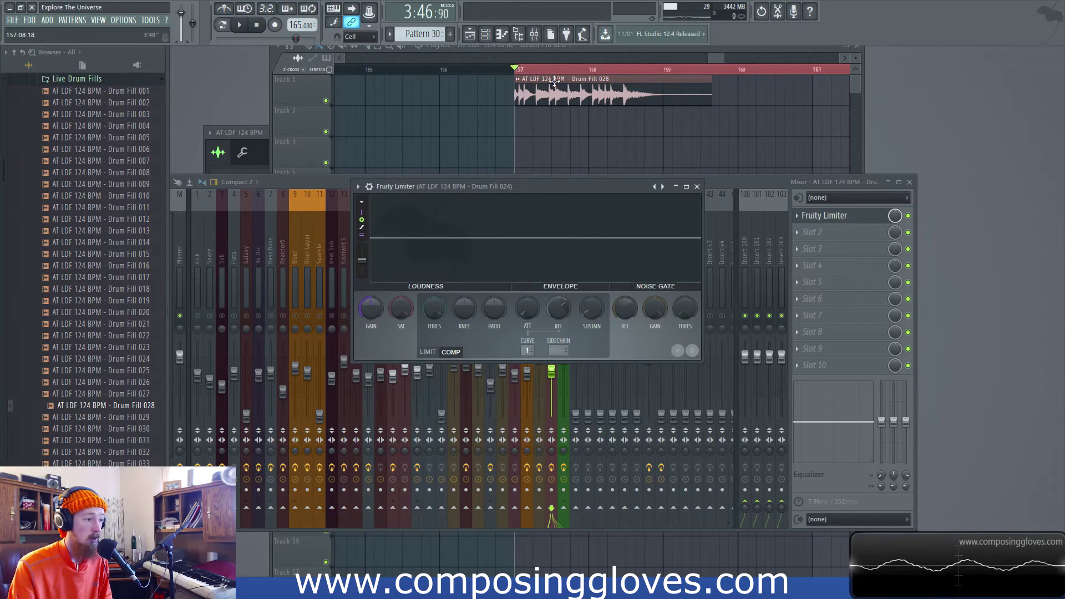
pyautogui.press('space')
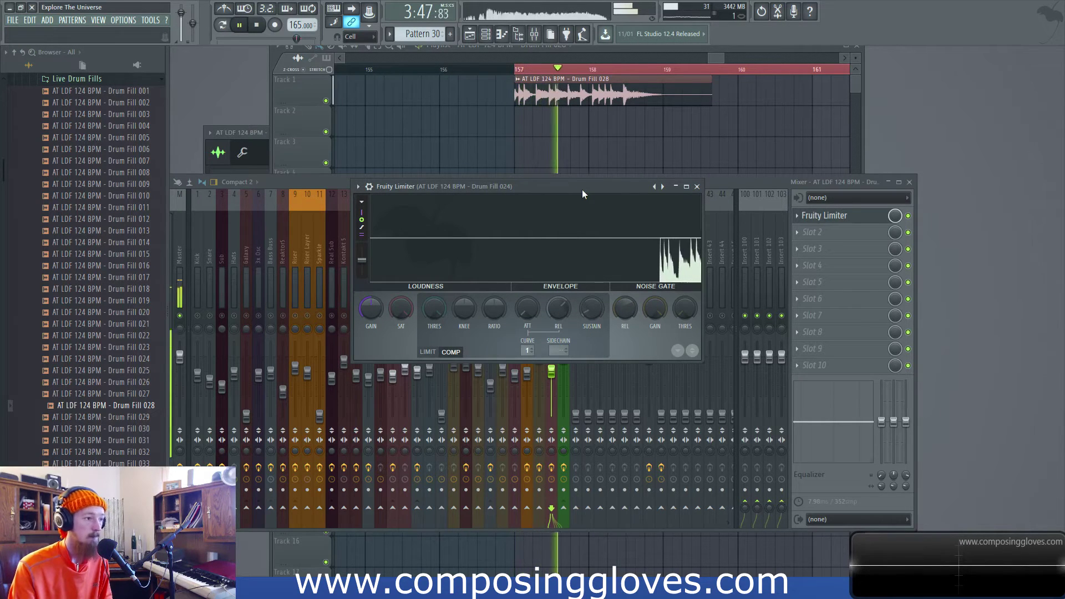
pyautogui.press('space')
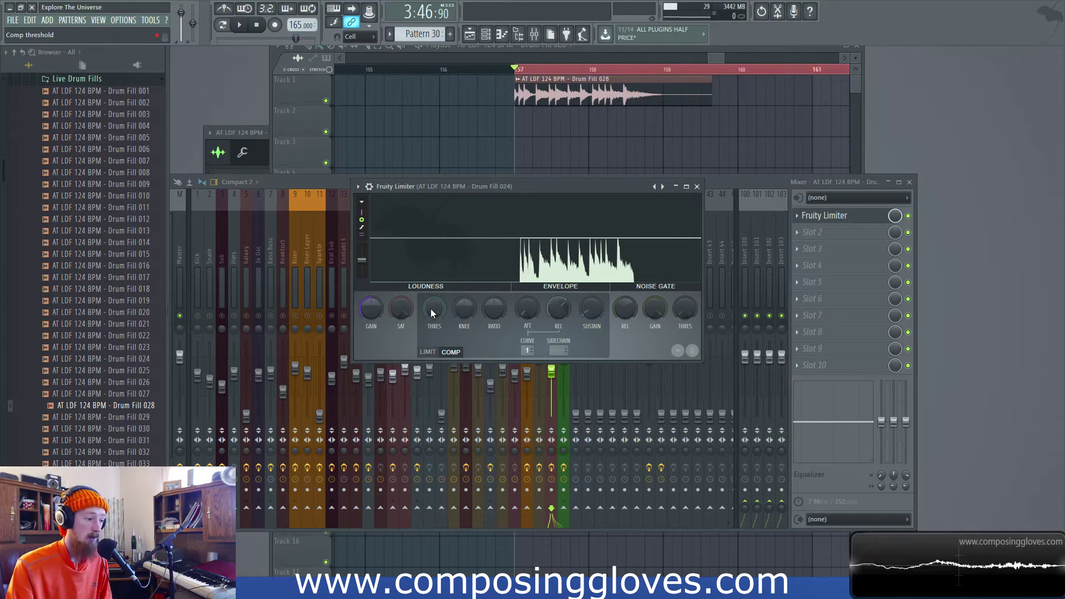
# Step: Lower the Fruity Limiter's compressor threshold into the drum fill's waveform, set the attack to 0.00 ms, and audition the fill
pyautogui.moveTo(431, 308); pyautogui.dragTo(431, 334)
pyautogui.moveTo(529, 311); pyautogui.dragTo(530, 313)
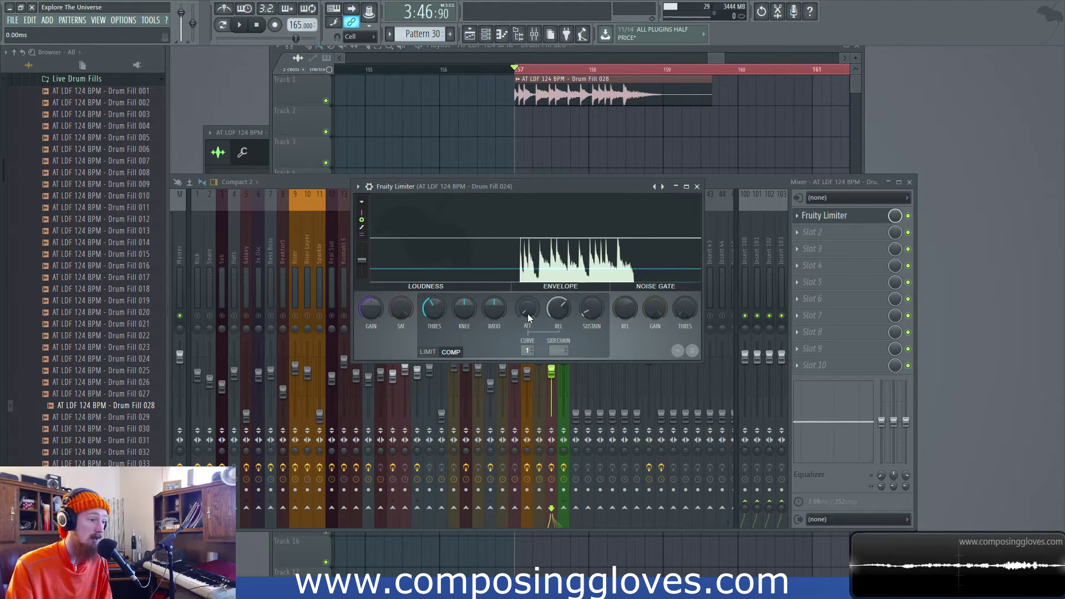
pyautogui.press('space')
pyautogui.press('space')
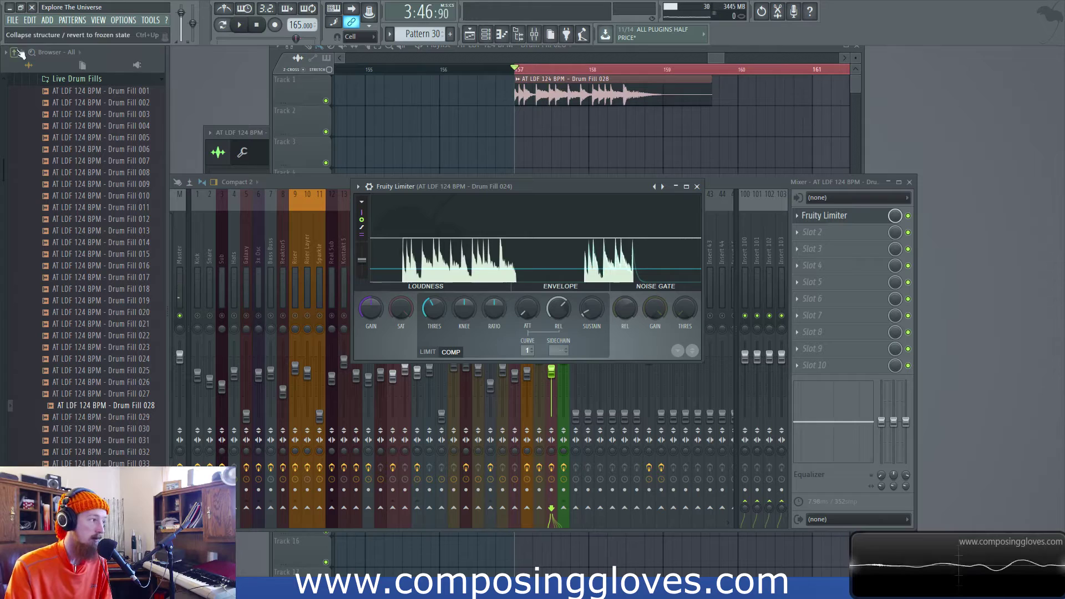
# Step: Set the compressor ratio to 4.0:1 and play the drum fill to hear the gain reduction
pyautogui.moveTo(496, 313)
pyautogui.mouseDown()
pyautogui.moveTo(495, 284)
pyautogui.moveTo(494, 307)
pyautogui.mouseUp()
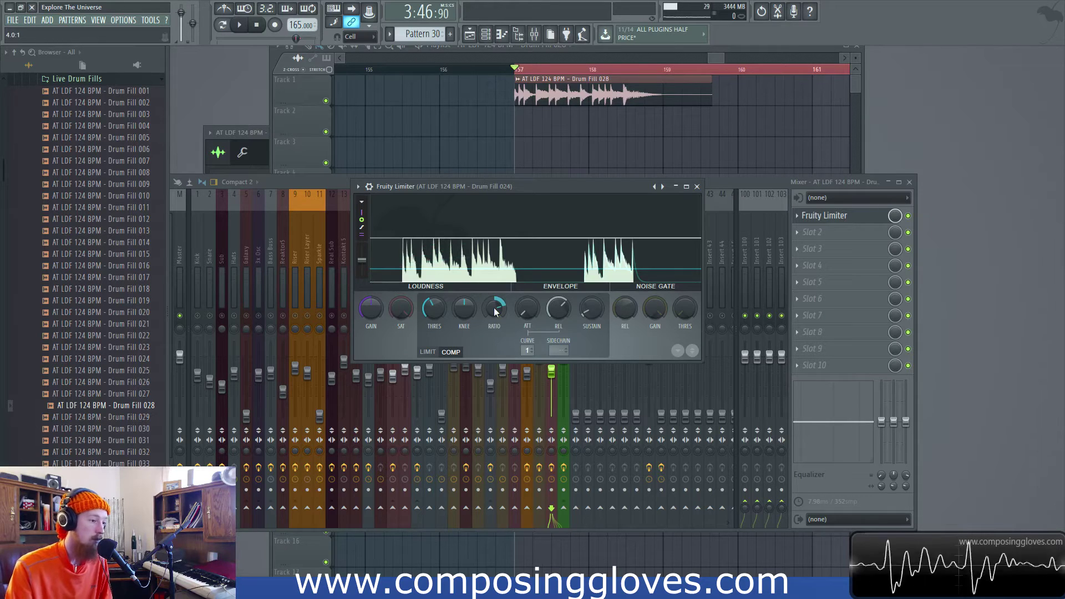
pyautogui.press('space')
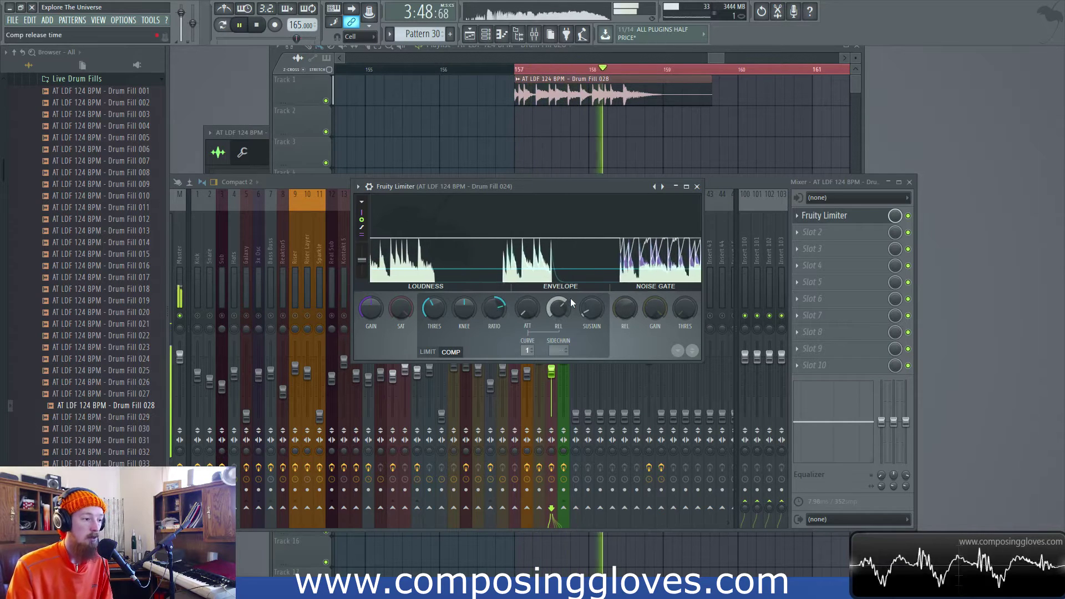
pyautogui.press('space')
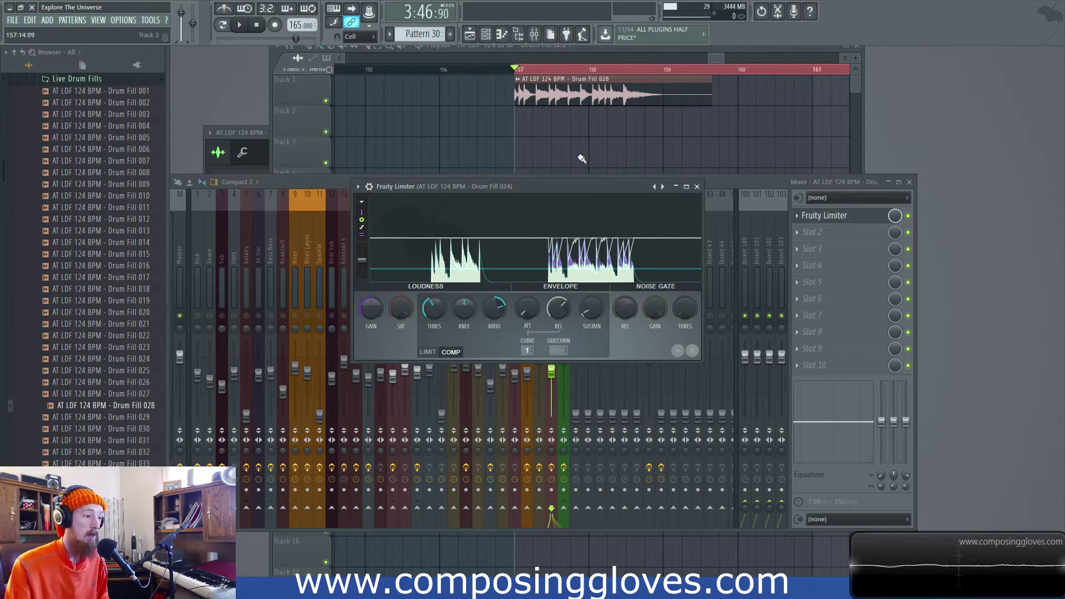
# Step: Duplicate the drum fill clip onto Track 2 directly below the original and make the copy unique
pyautogui.click(566, 97)
pyautogui.moveTo(564, 124); pyautogui.dragTo(517, 111)
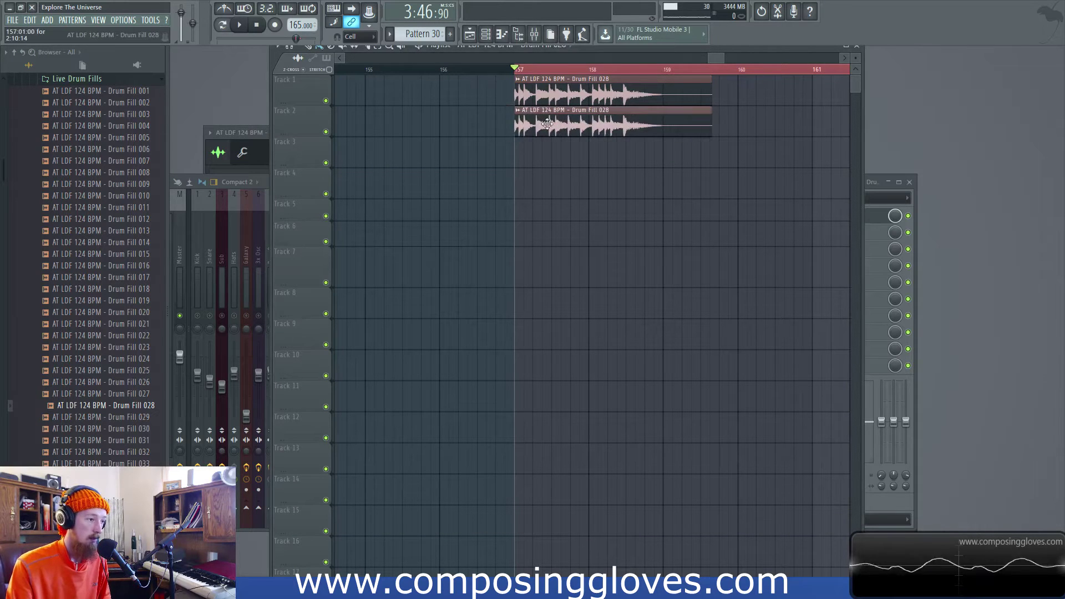
pyautogui.click(517, 111)
pyautogui.click(542, 194)
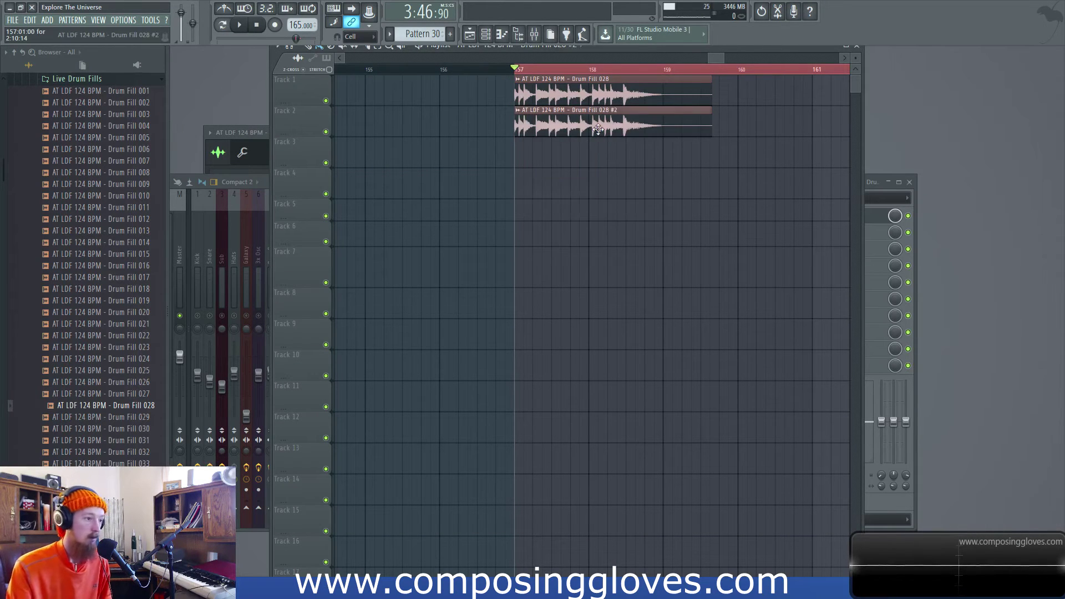
# Step: Route the duplicate drum fill to free mixer track 32 and raise that track's fader to match the original fill's level
pyautogui.doubleClick(595, 122)
pyautogui.hotkey('ctrl', 'l')
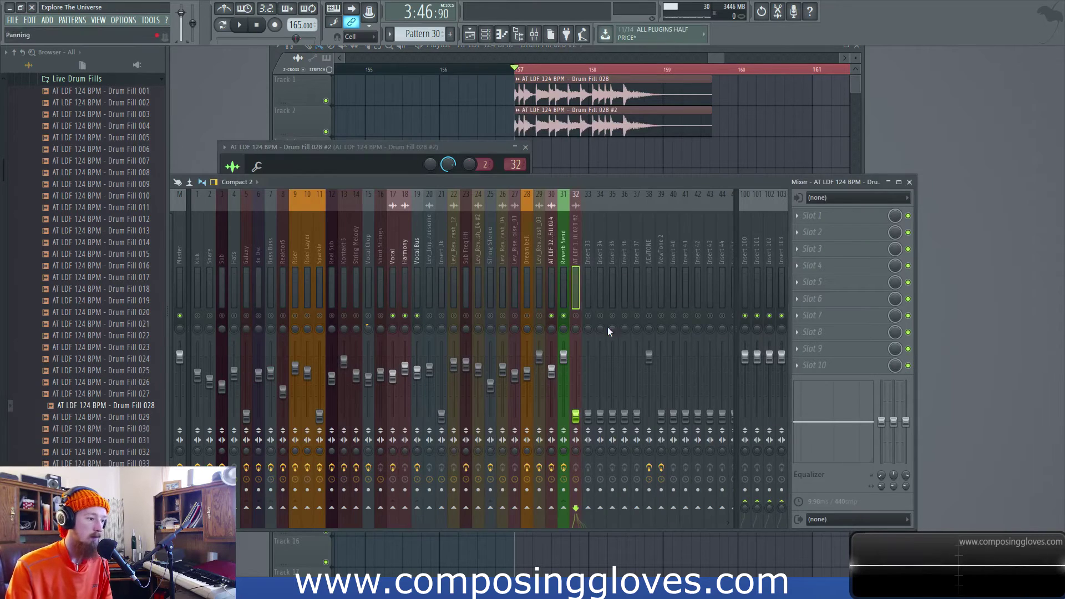
pyautogui.moveTo(576, 416); pyautogui.dragTo(576, 371)
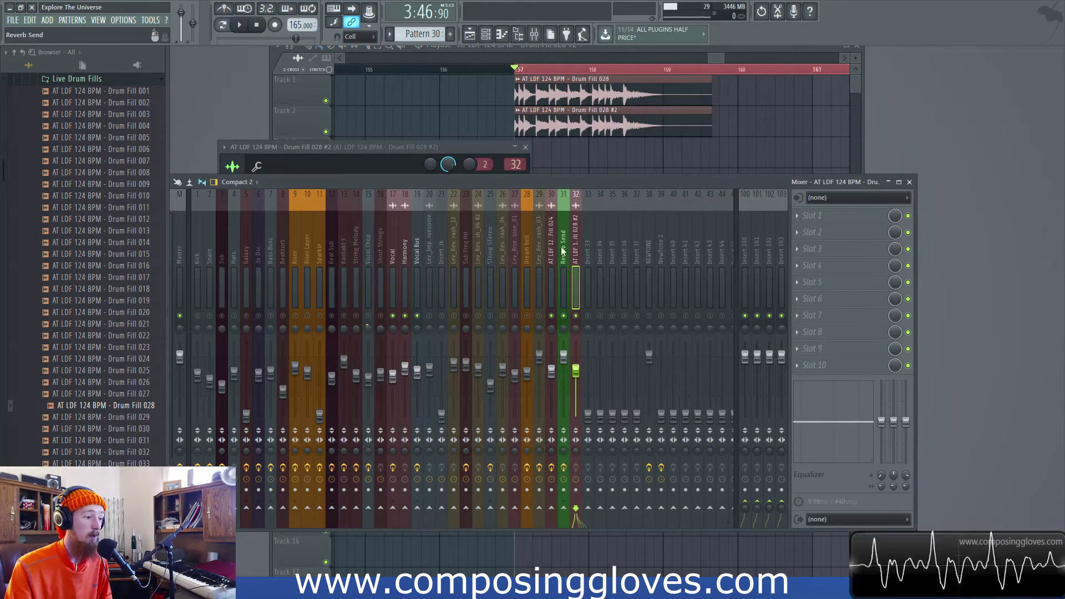
# Step: Select the original drum fill's mixer track and audition the compressed fill against its uncompressed copy
pyautogui.click(553, 263)
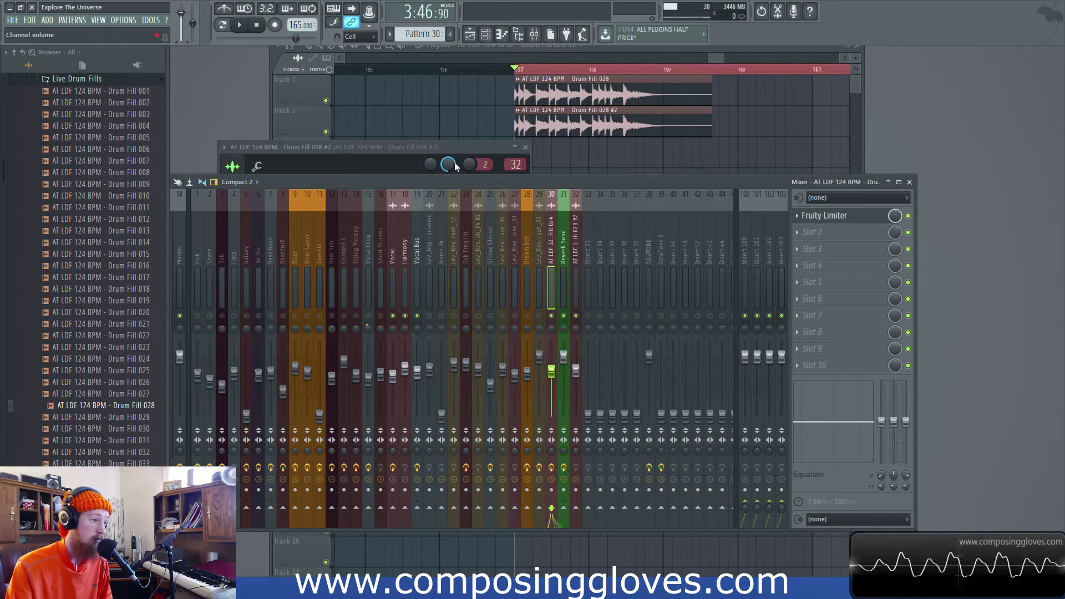
pyautogui.press('space')
pyautogui.press('space')
pyautogui.press('space')
pyautogui.press('space')
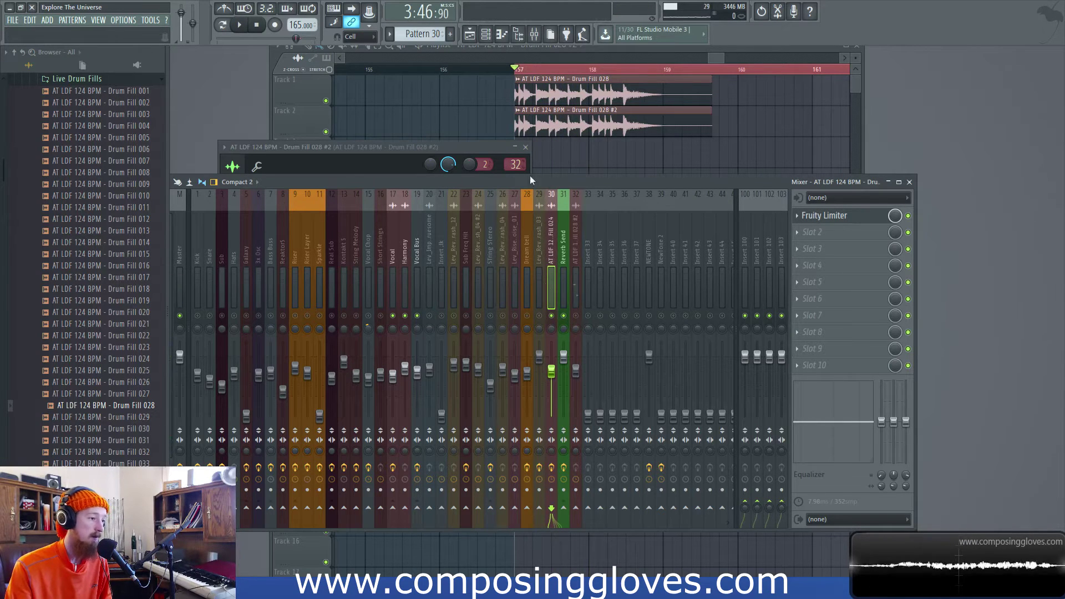
# Step: Mute the duplicate clip on Track 2 and reopen the original fill's Fruity Limiter, placing its window slightly higher
pyautogui.keyDown('alt'); pyautogui.rightClick(566, 119); pyautogui.keyUp('alt')
pyautogui.doubleClick(567, 95)
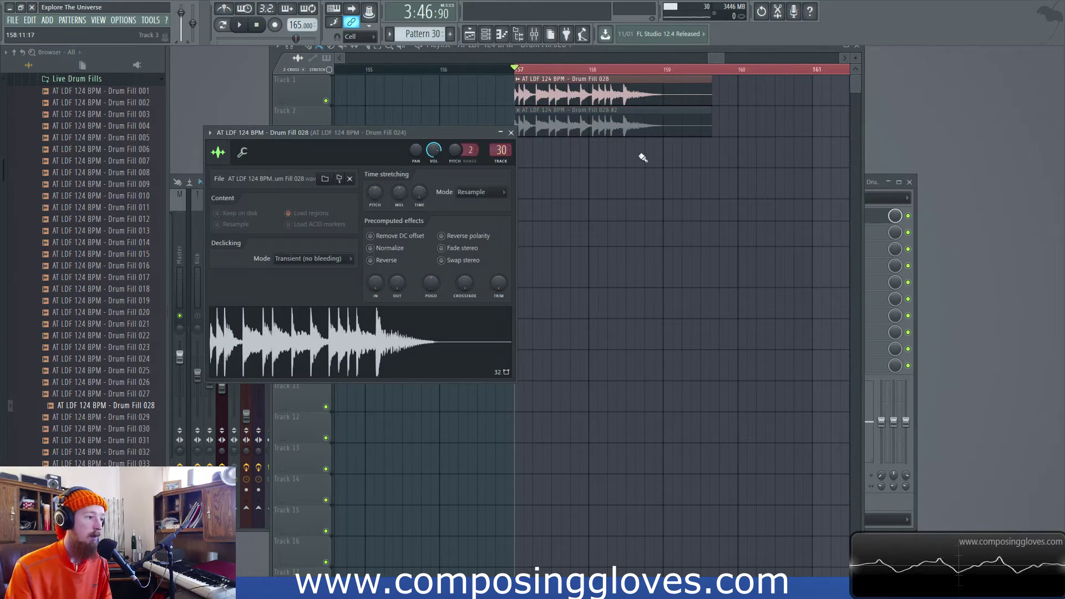
pyautogui.click(880, 225)
pyautogui.click(875, 218)
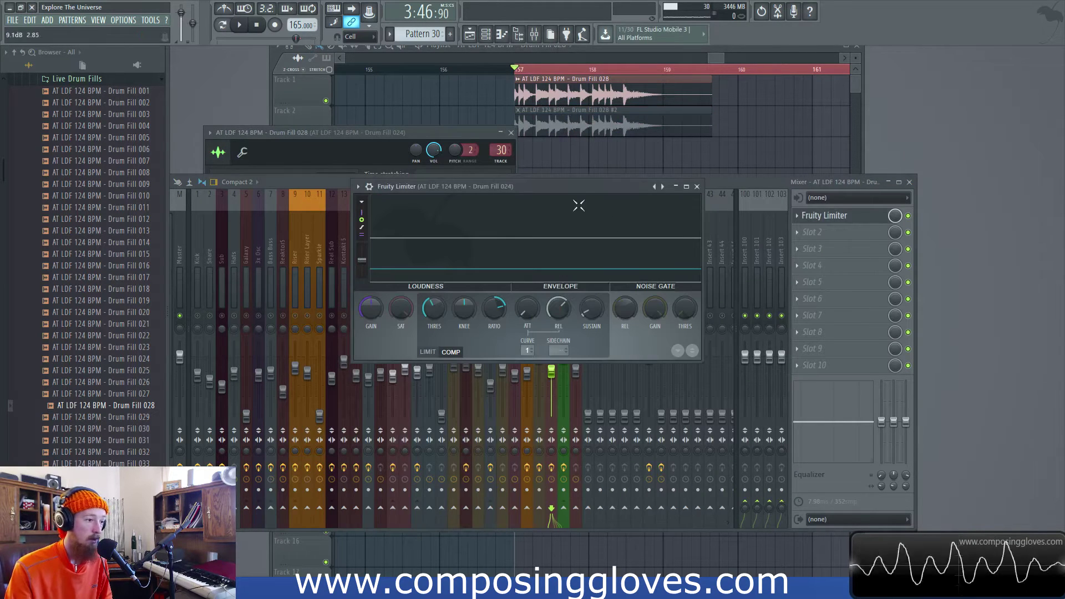
pyautogui.moveTo(582, 186); pyautogui.dragTo(588, 174)
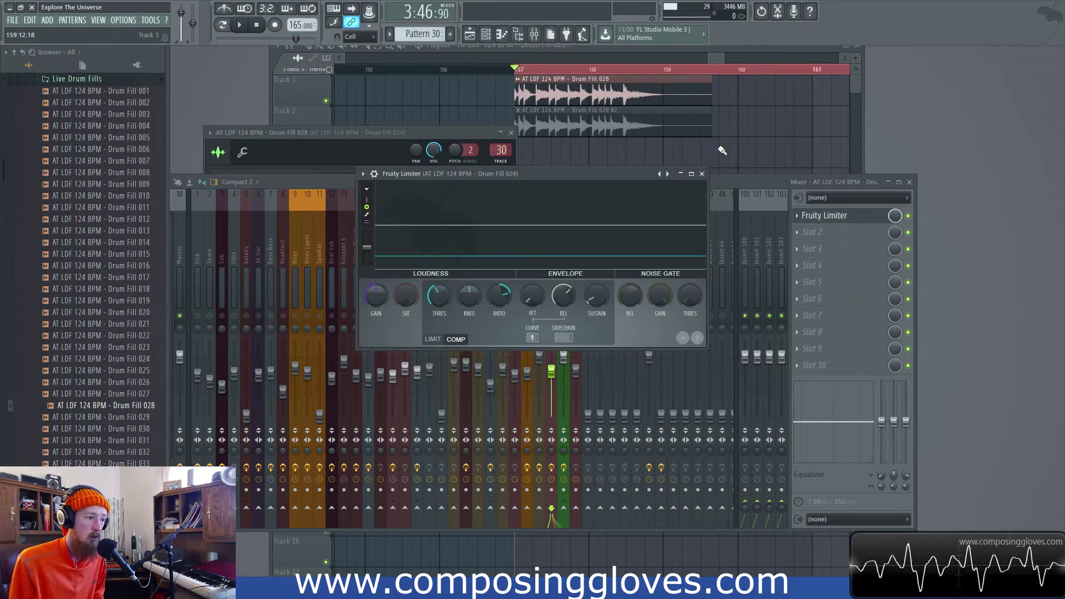
# Step: Shape the compressor envelope with about 15 ms attack, minimum release and slightly raised sustain, and audition the drum fill
pyautogui.click(532, 296)
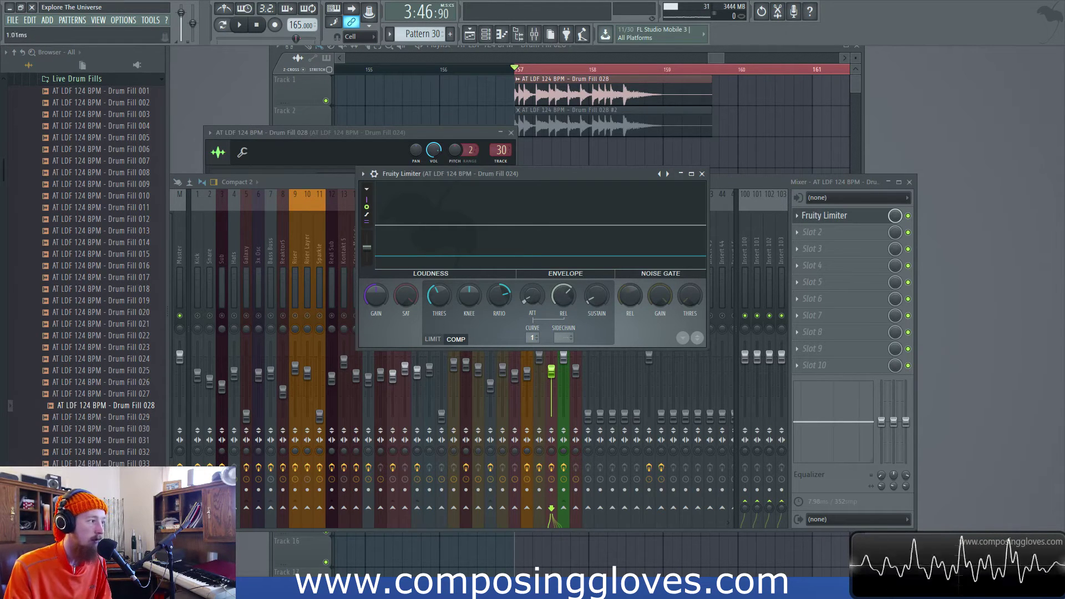
pyautogui.moveTo(532, 296); pyautogui.dragTo(532, 290)
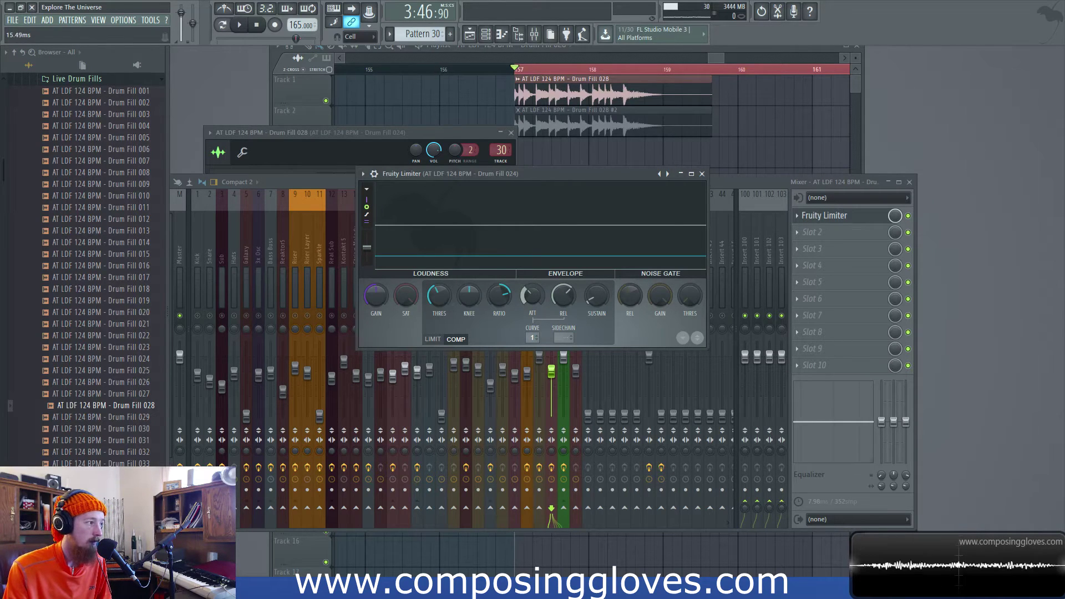
pyautogui.moveTo(532, 290); pyautogui.dragTo(560, 315)
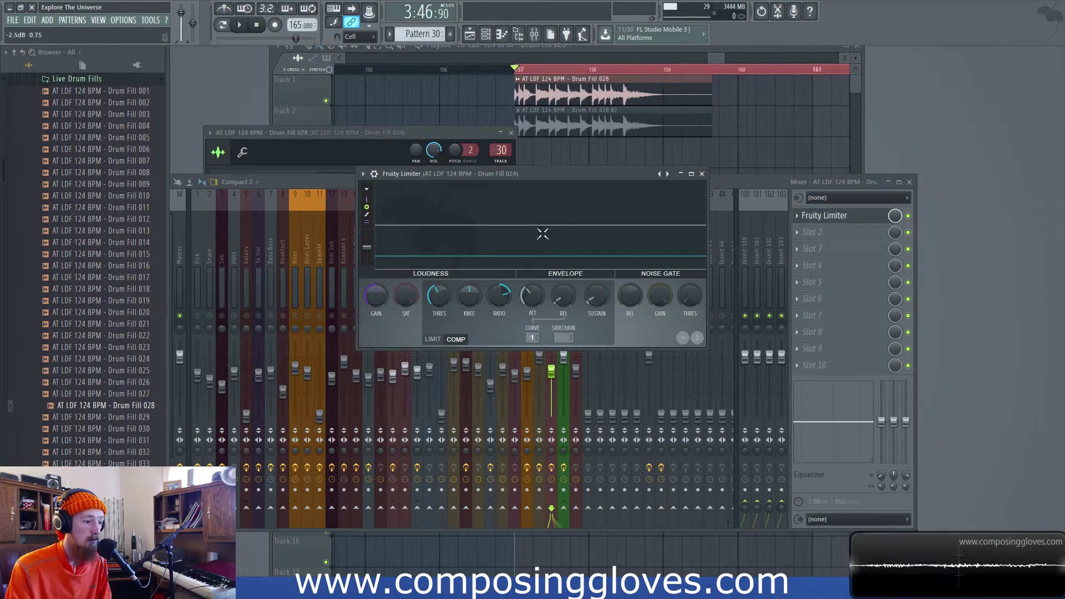
pyautogui.moveTo(560, 304); pyautogui.dragTo(597, 291)
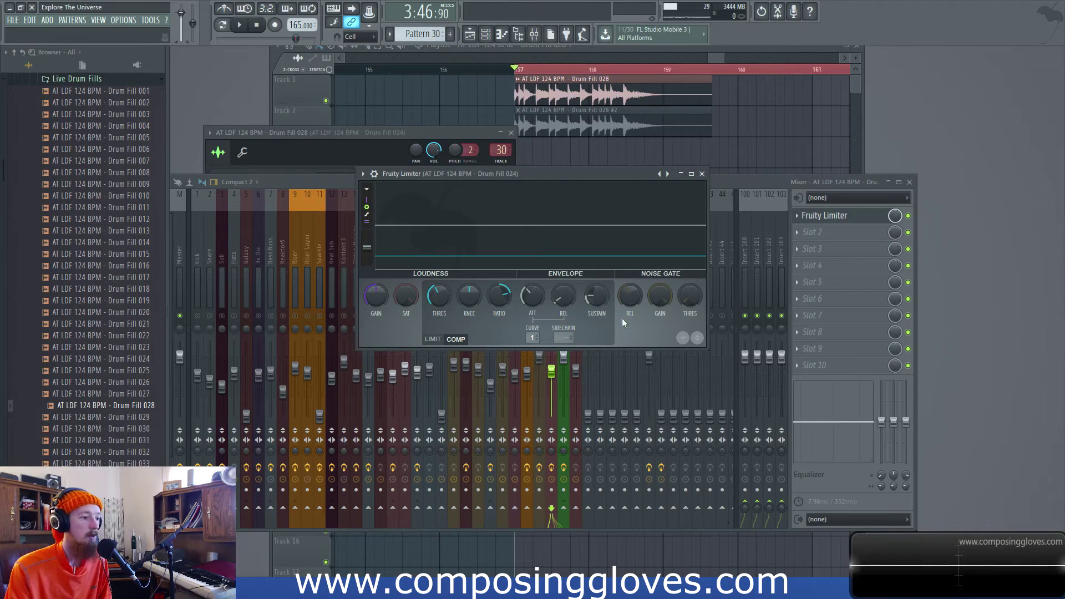
pyautogui.press('space')
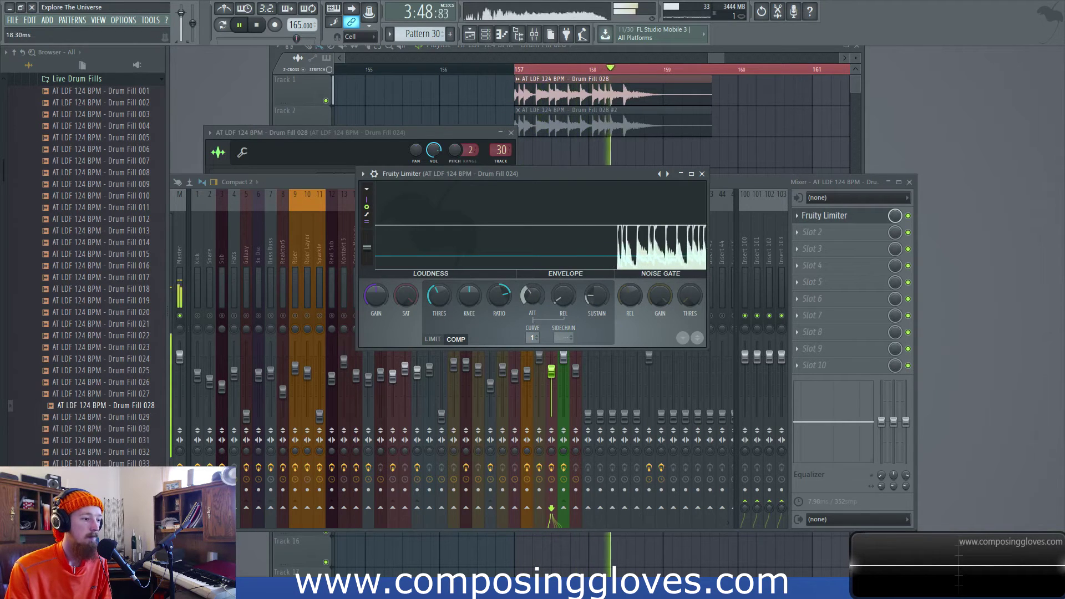
pyautogui.press('space')
# Step: Raise the compressor release slightly to about 6.56 ms while auditioning the drum fill
pyautogui.moveTo(559, 298); pyautogui.dragTo(563, 298)
pyautogui.press('space')
pyautogui.moveTo(563, 298); pyautogui.dragTo(564, 295)
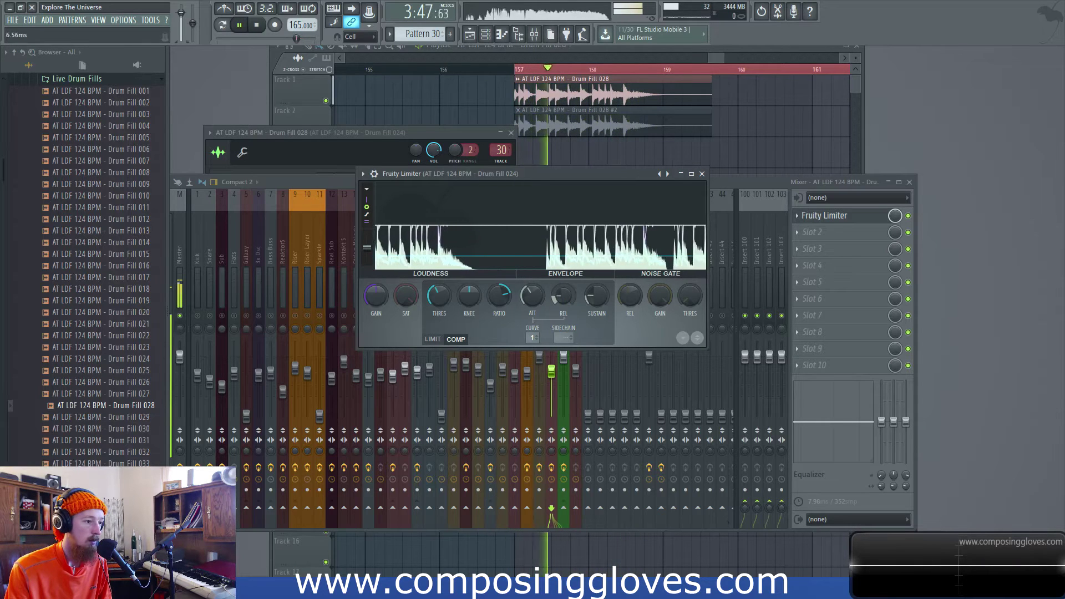
pyautogui.press('space')
# Step: Raise the compressor's sustain to nearly half of its range and replay the drum fill
pyautogui.moveTo(596, 296); pyautogui.dragTo(597, 280)
pyautogui.press('space')
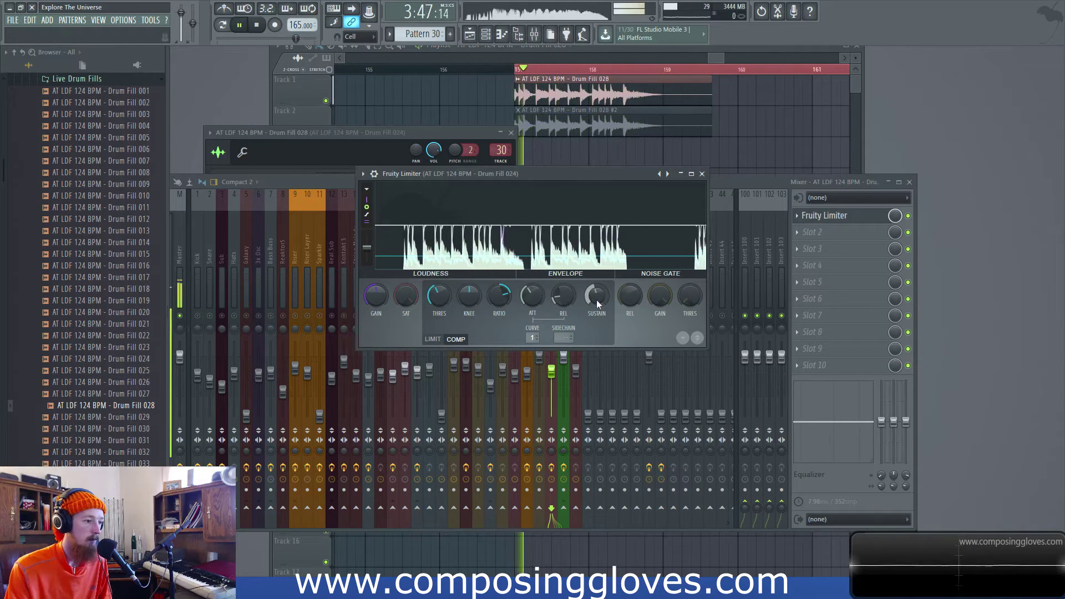
pyautogui.press('space')
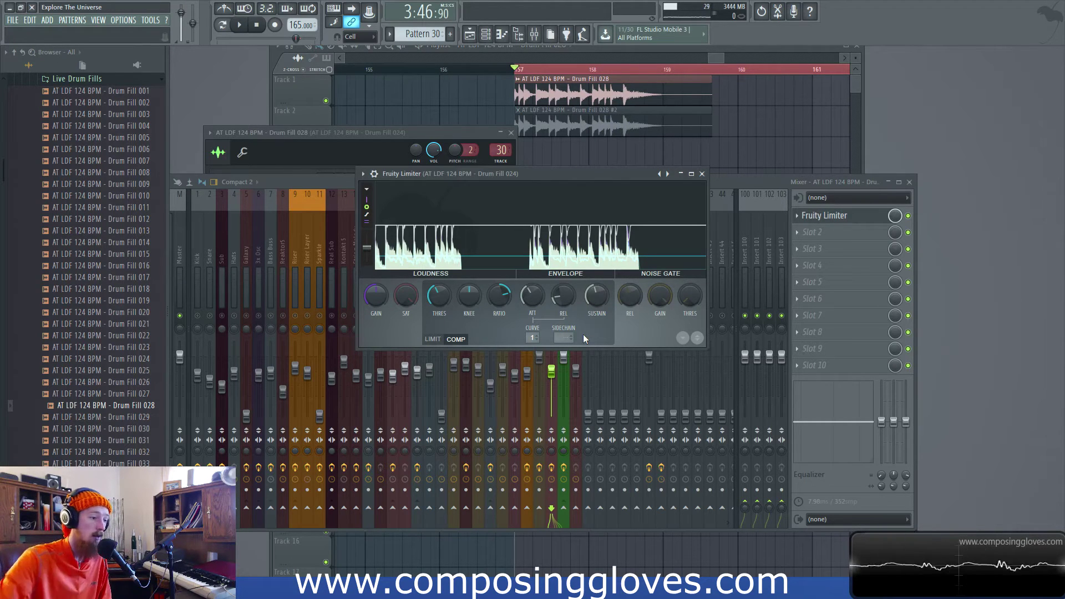
# Step: Turn the compressor's sustain down to minimum for comparison, raise it back to nearly halfway, and audition the drum fill
pyautogui.click(560, 297)
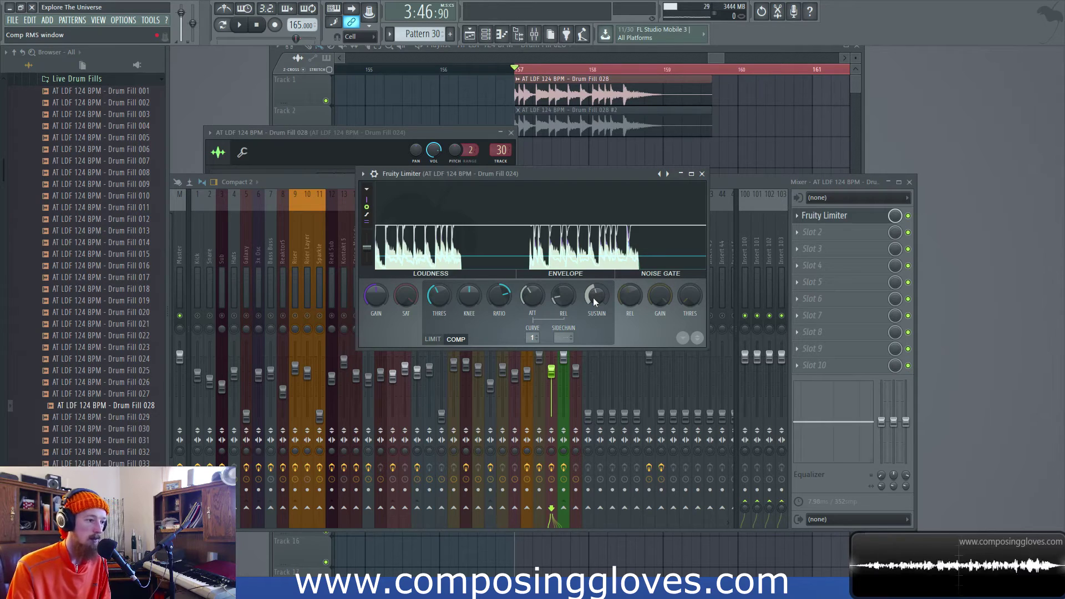
pyautogui.moveTo(601, 297); pyautogui.dragTo(601, 325)
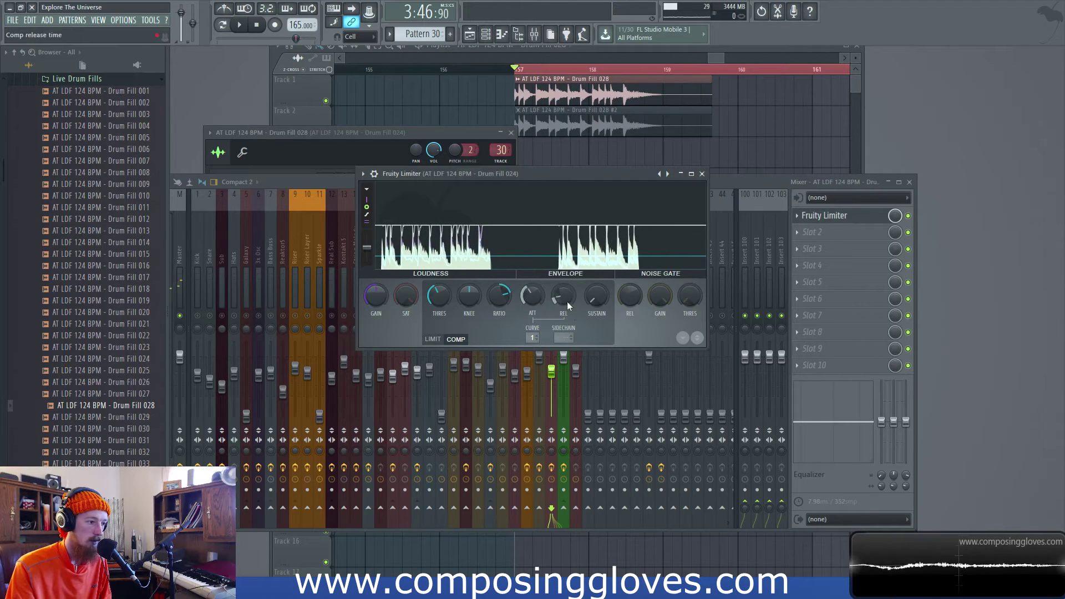
pyautogui.moveTo(599, 305); pyautogui.dragTo(596, 287)
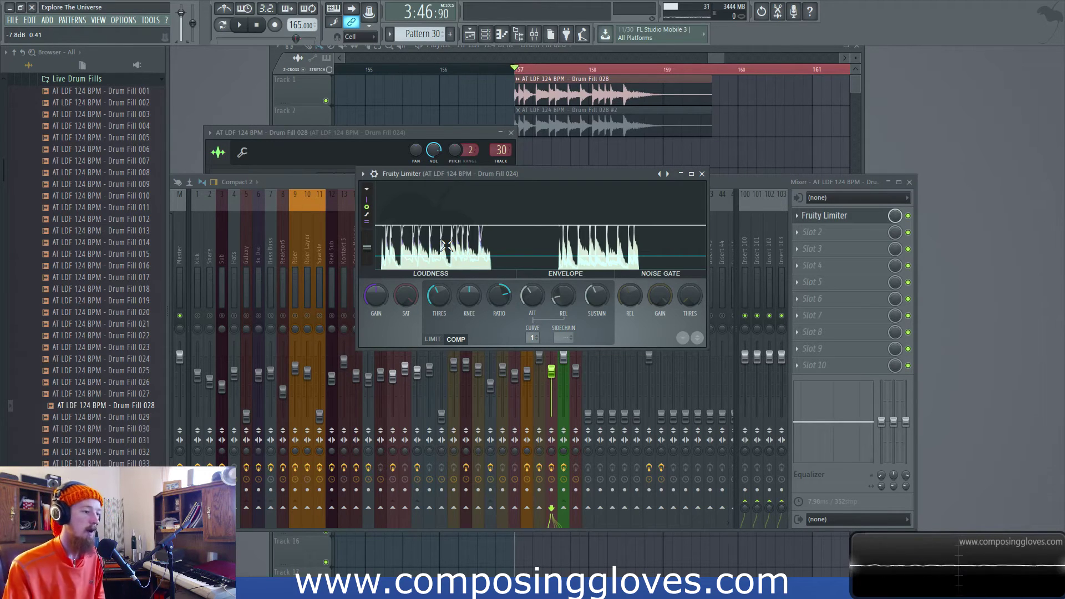
pyautogui.press('space')
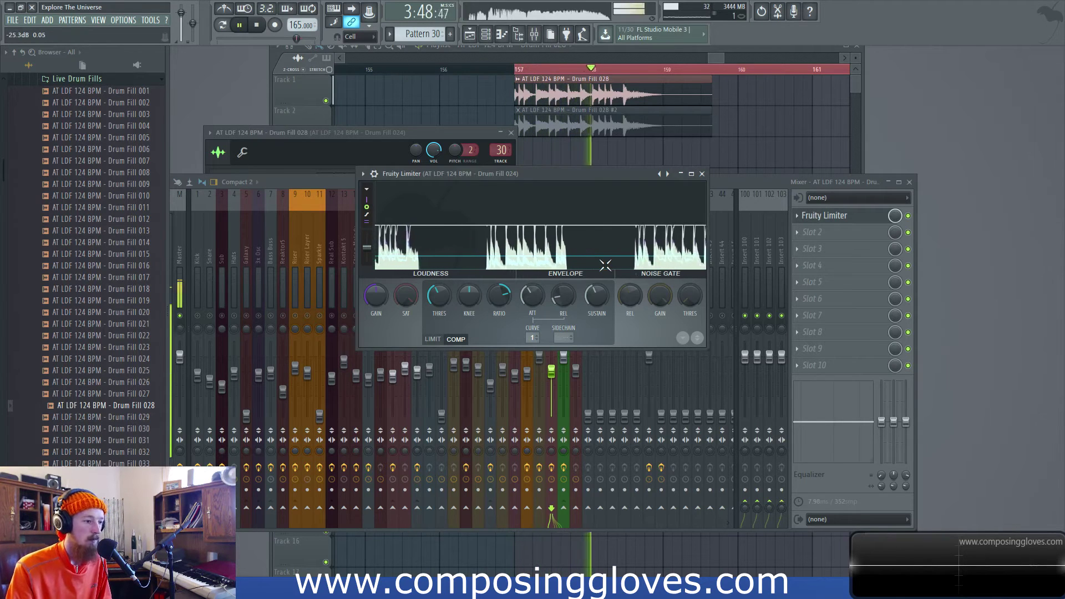
pyautogui.press('space')
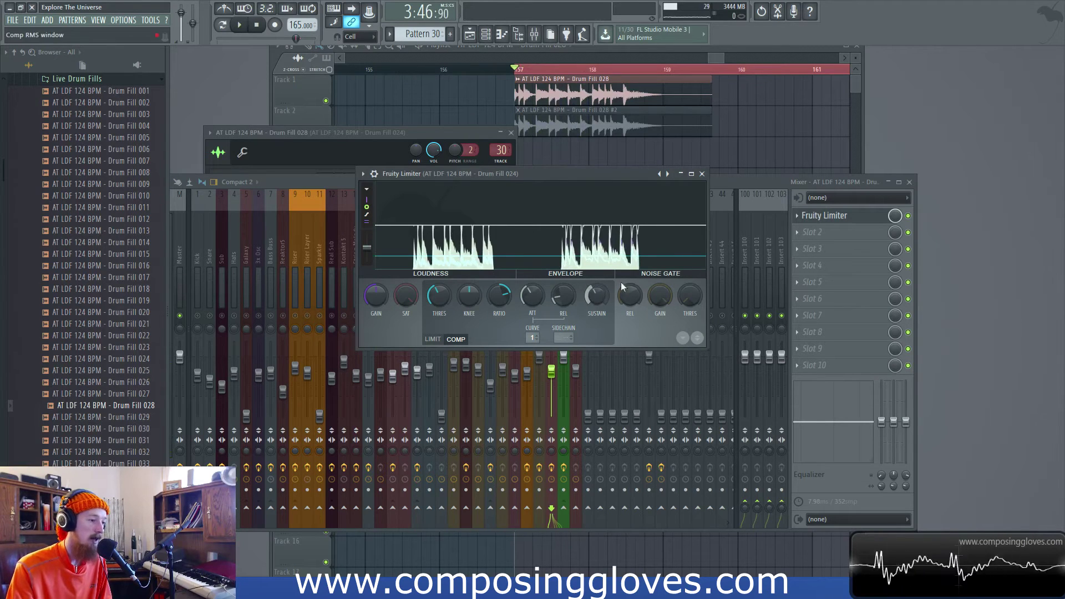
# Step: Compare the drum fill with Fruity Limiter bypassed and re-enabled on its mixer track
pyautogui.click(857, 219)
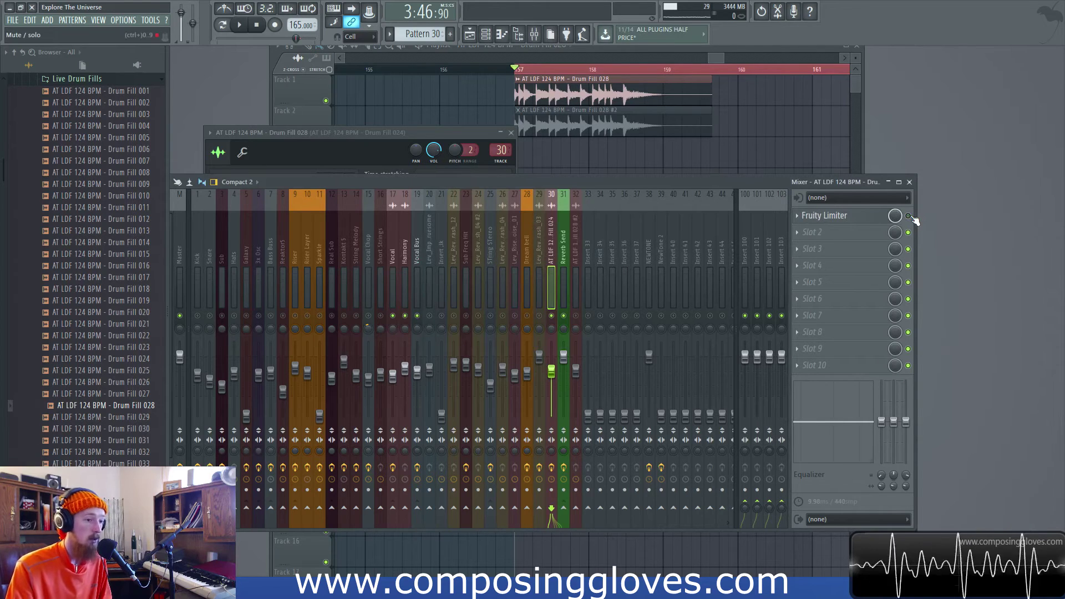
pyautogui.press('space')
pyautogui.press('space')
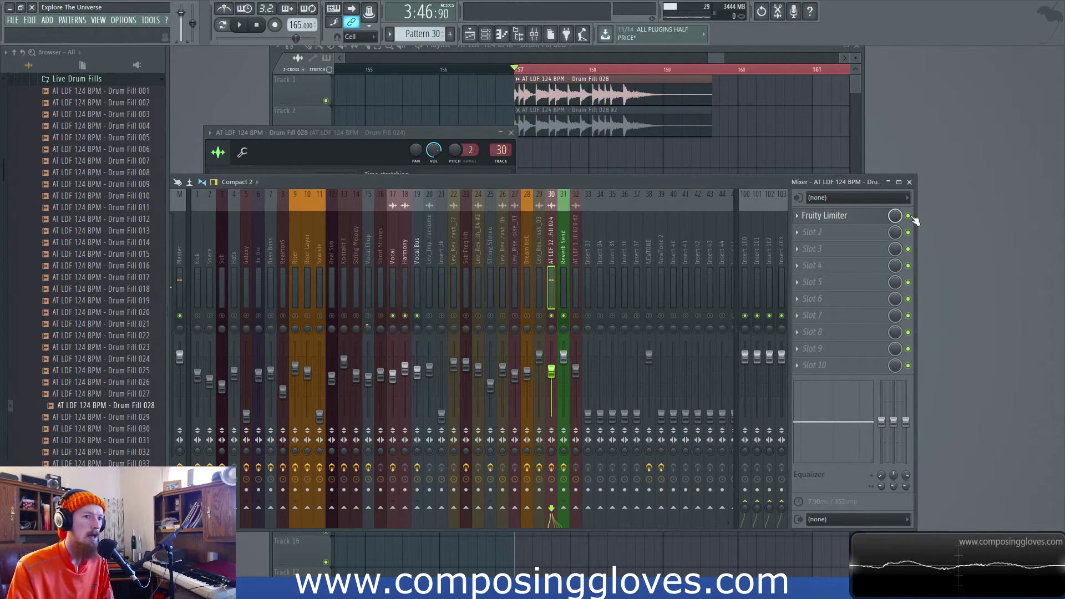
pyautogui.press('space')
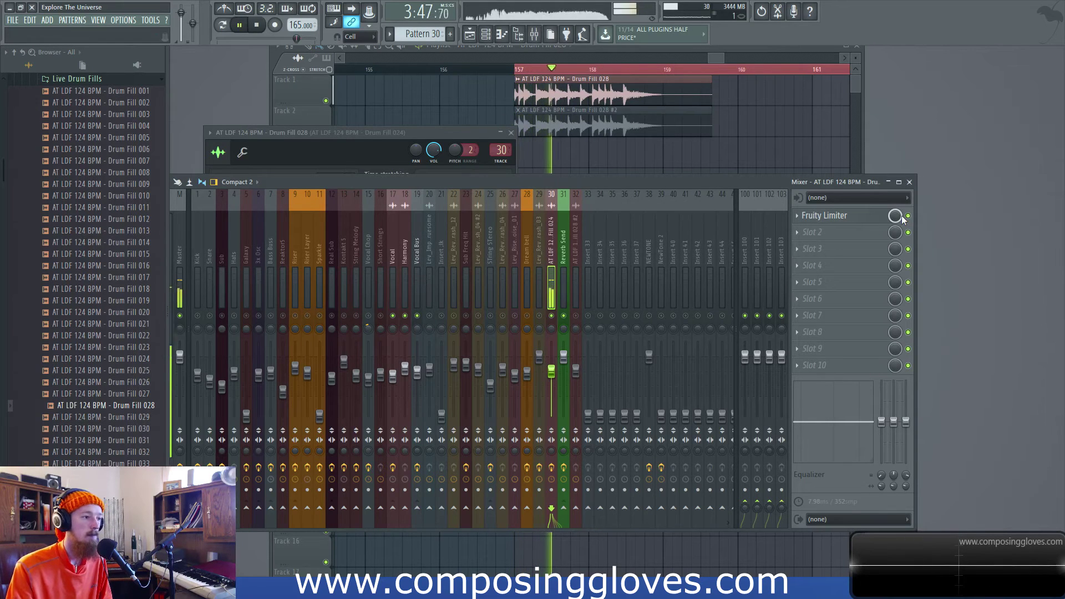
pyautogui.press('space')
# Step: Reopen the Fruity Limiter and play the drum fill to examine its compressed transients in the level display
pyautogui.click(832, 216)
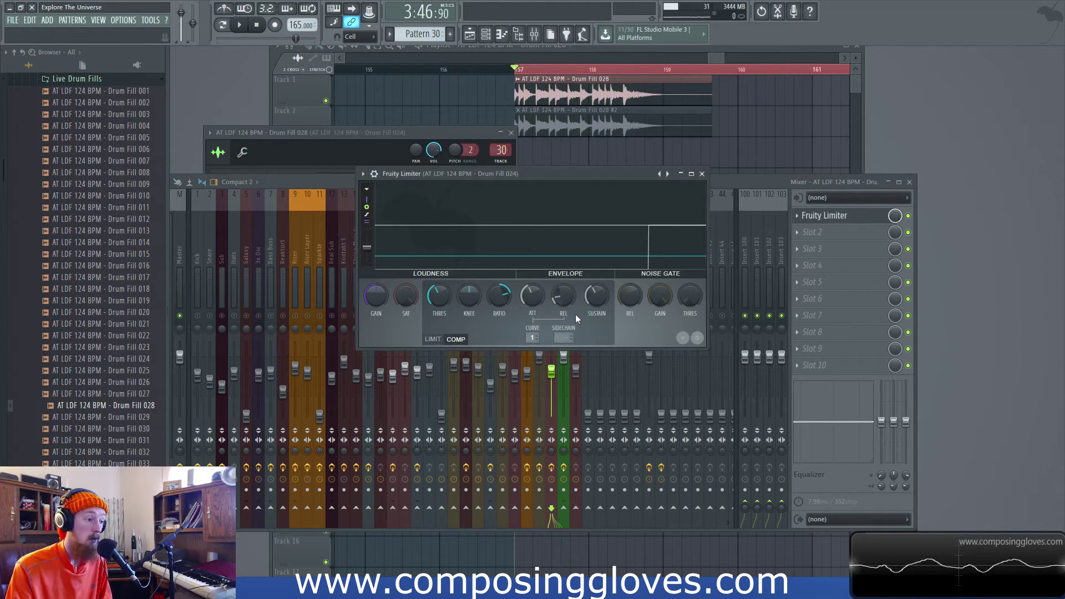
pyautogui.press('space')
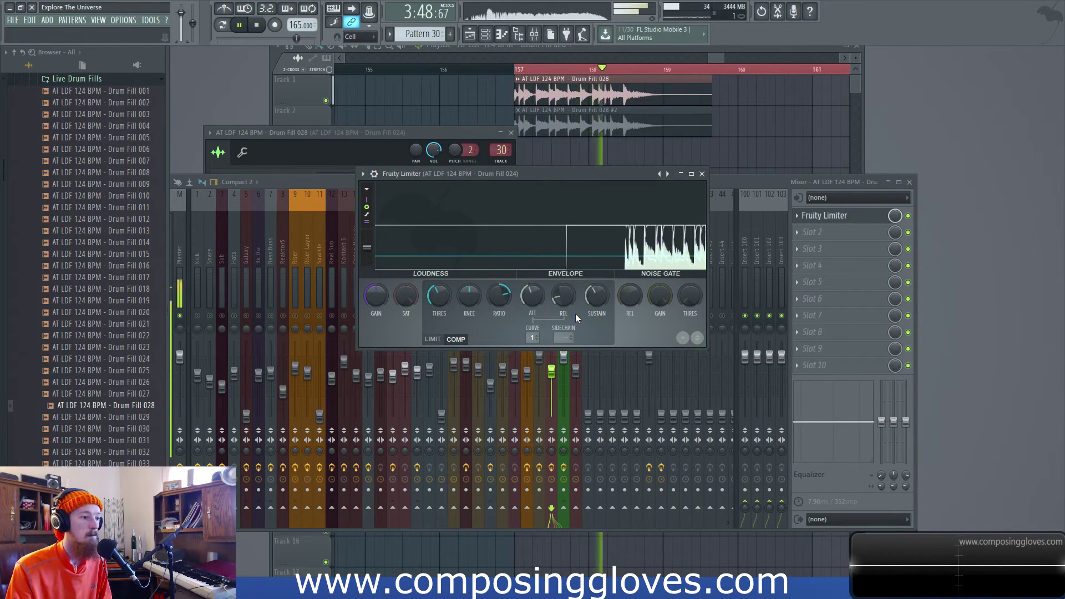
pyautogui.press('space')
# Step: Shorten the compressor attack, audition the drum fill, and lengthen the attack again to let the transients through
pyautogui.moveTo(532, 295); pyautogui.dragTo(532, 312)
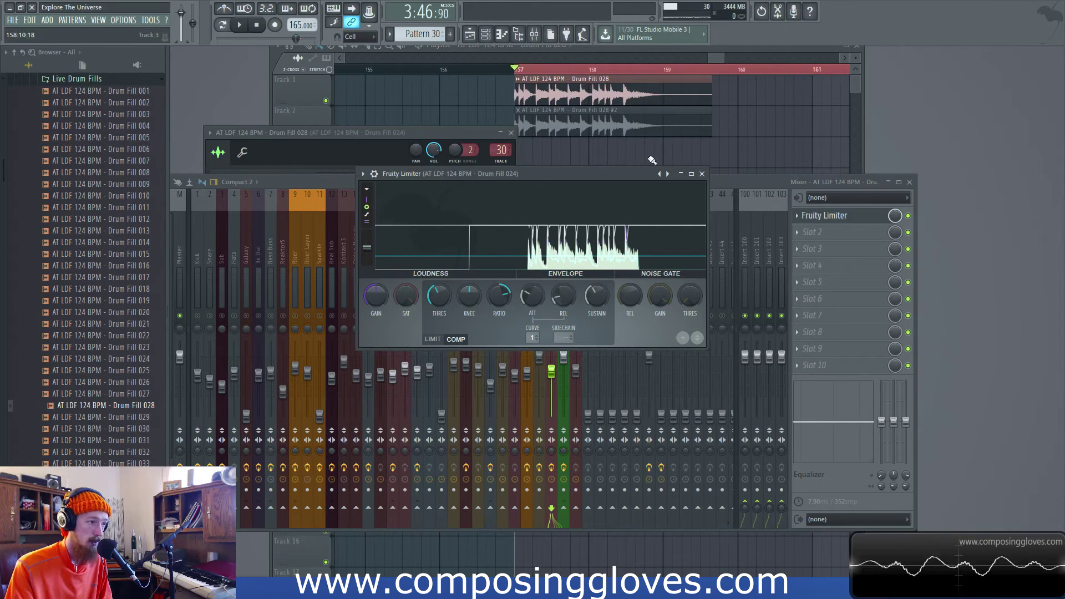
pyautogui.press('space')
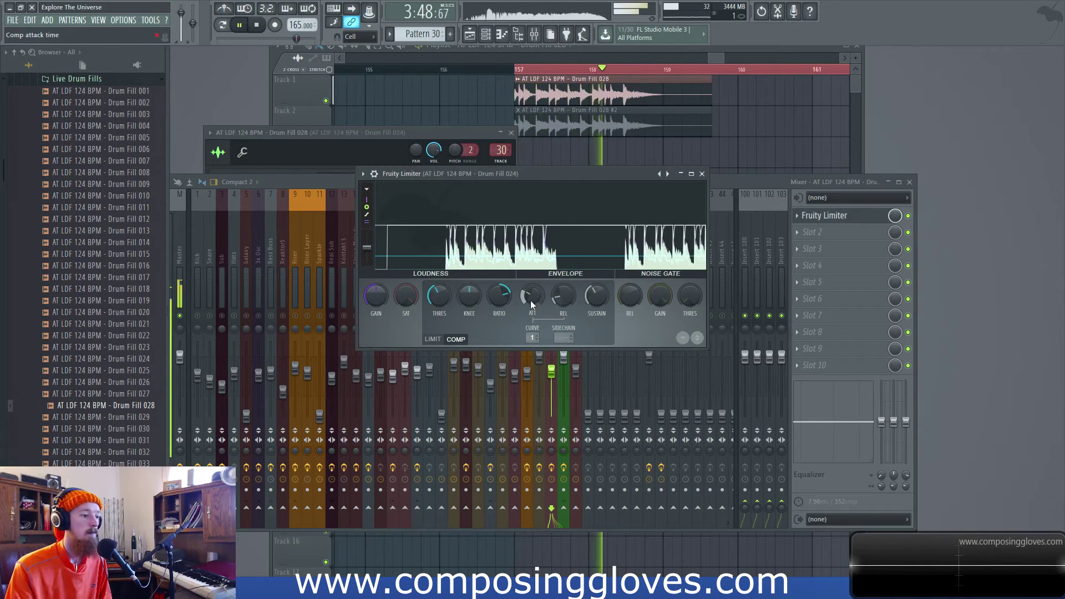
pyautogui.press('space')
pyautogui.moveTo(530, 301); pyautogui.dragTo(531, 294)
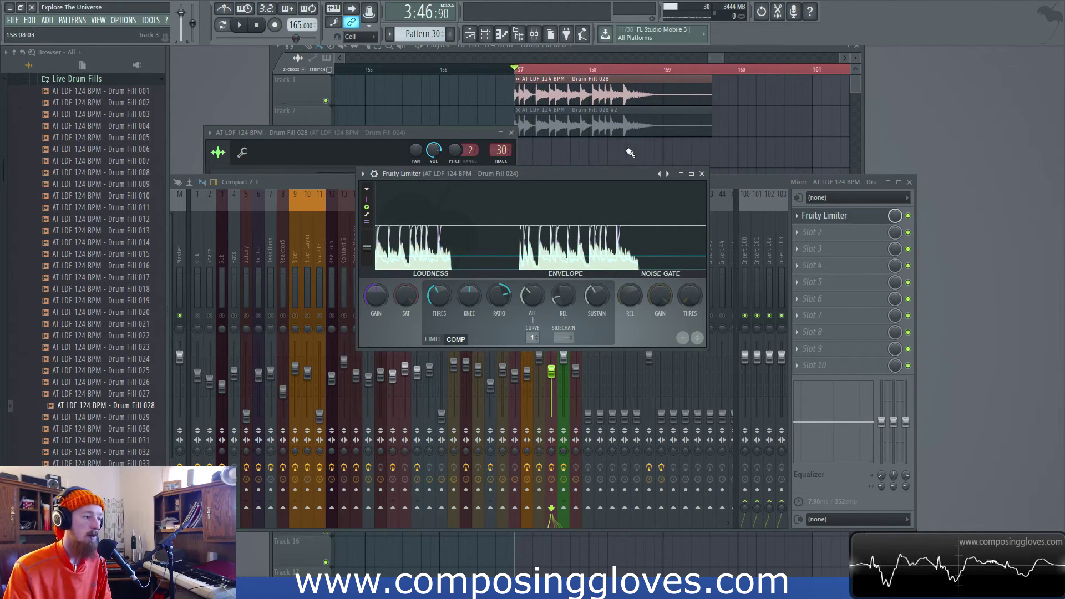
# Step: Close the Fruity Limiter window and audition the compressed drum fill from the mixer
pyautogui.moveTo(611, 174)
pyautogui.mouseDown()
pyautogui.moveTo(587, 174)
pyautogui.moveTo(617, 184)
pyautogui.mouseUp()
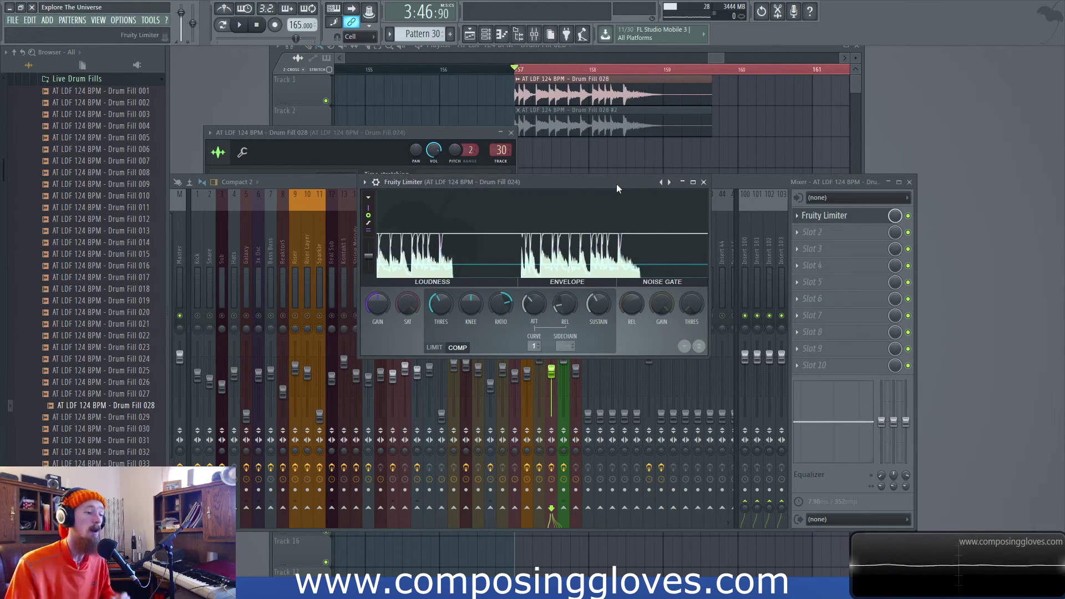
pyautogui.click(702, 182)
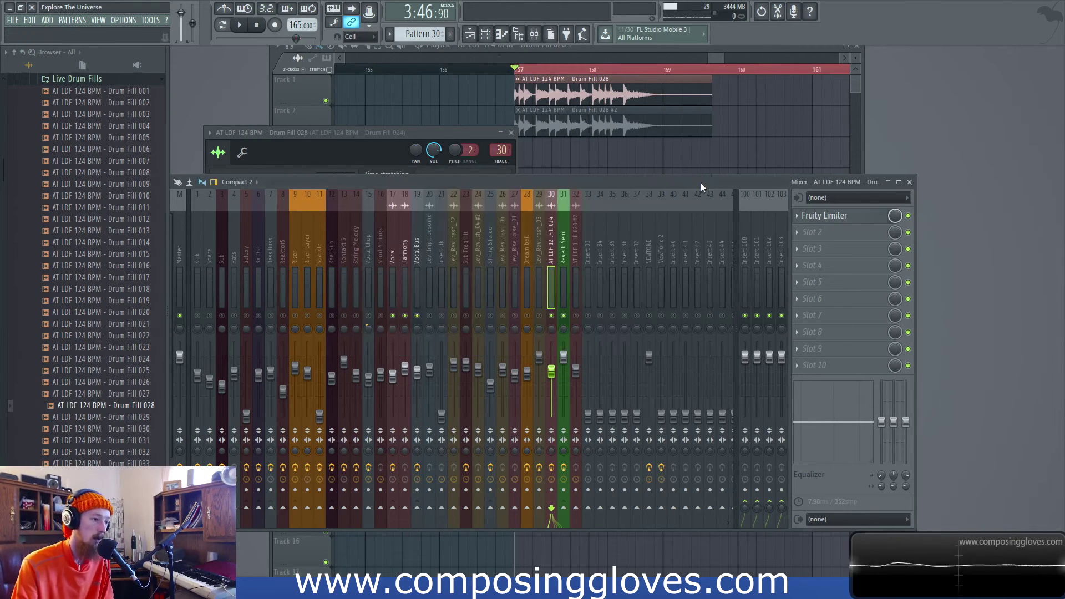
pyautogui.press('space')
pyautogui.press('space')
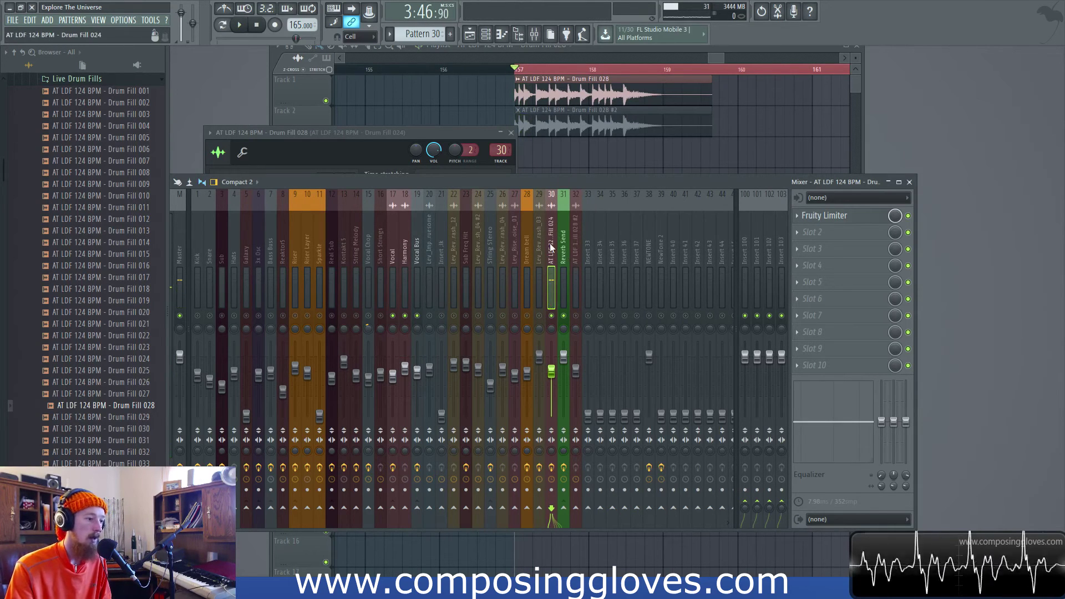
# Step: Unmute the duplicate drum fill's mixer track, mute playlist Track 1, and audition the duplicate on its own
pyautogui.click(575, 316)
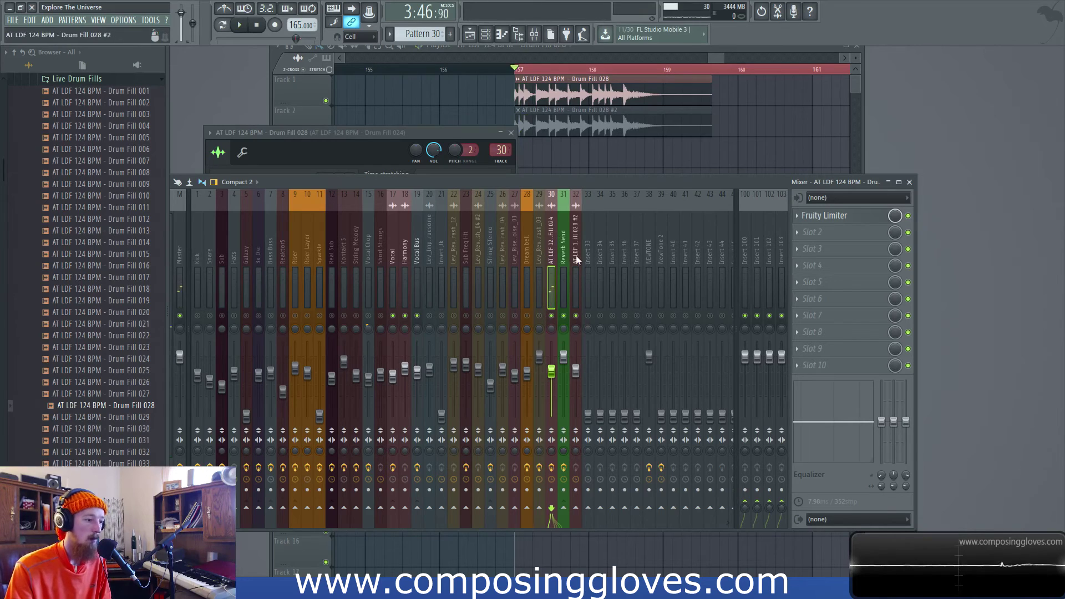
pyautogui.click(564, 100)
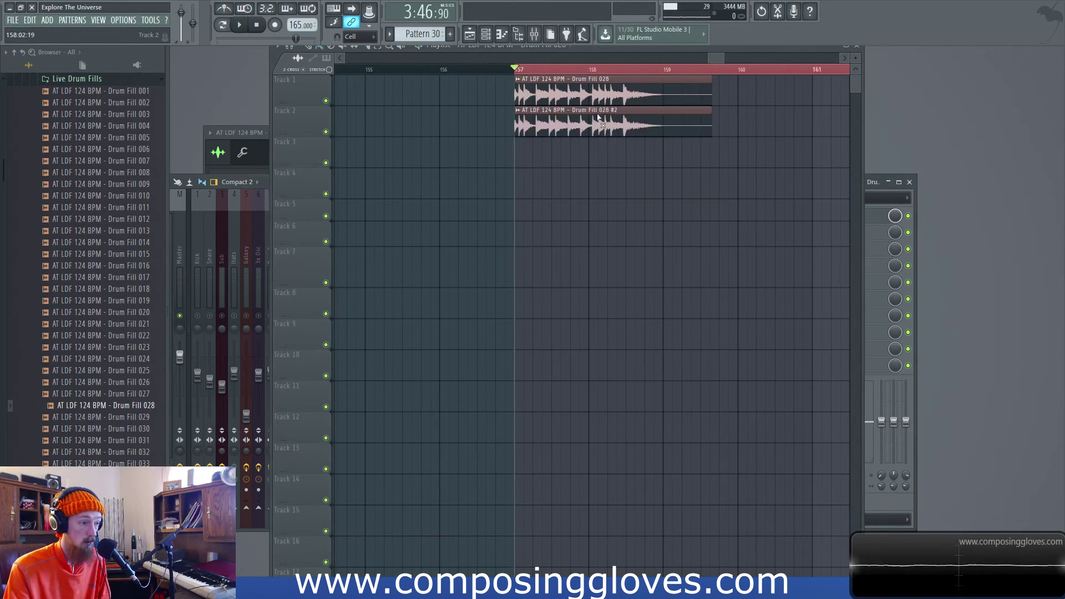
pyautogui.click(325, 100)
pyautogui.press('space')
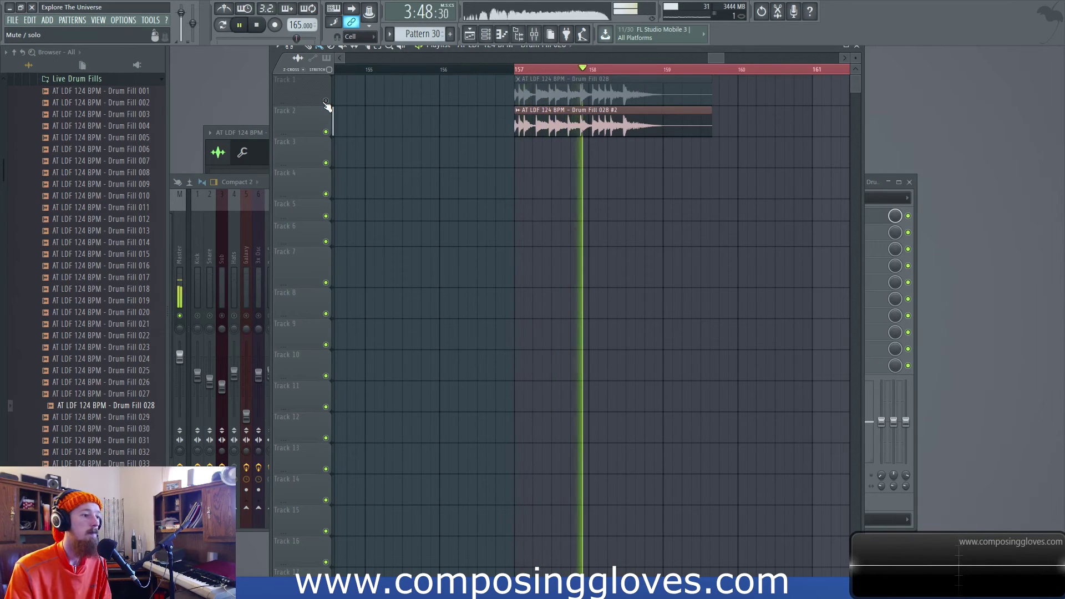
pyautogui.press('space')
# Step: Unmute playlist Track 1 and audition both drum fill layers together as parallel compression
pyautogui.click(326, 101)
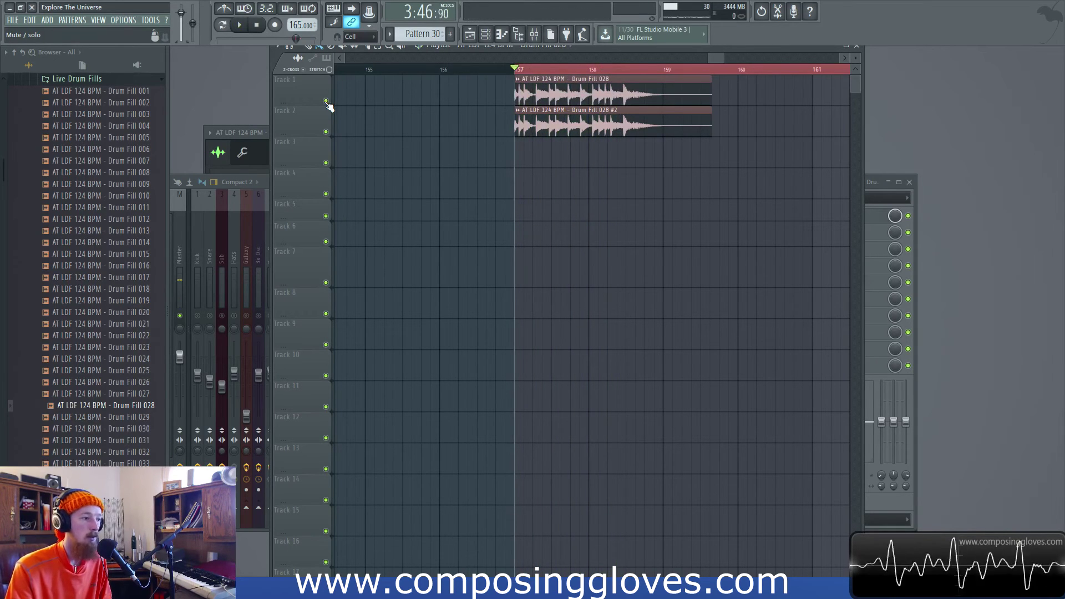
pyautogui.press('space')
pyautogui.press('space')
# Step: Reopen the drum fill's Fruity Limiter to review its compression settings, and close it
pyautogui.click(872, 222)
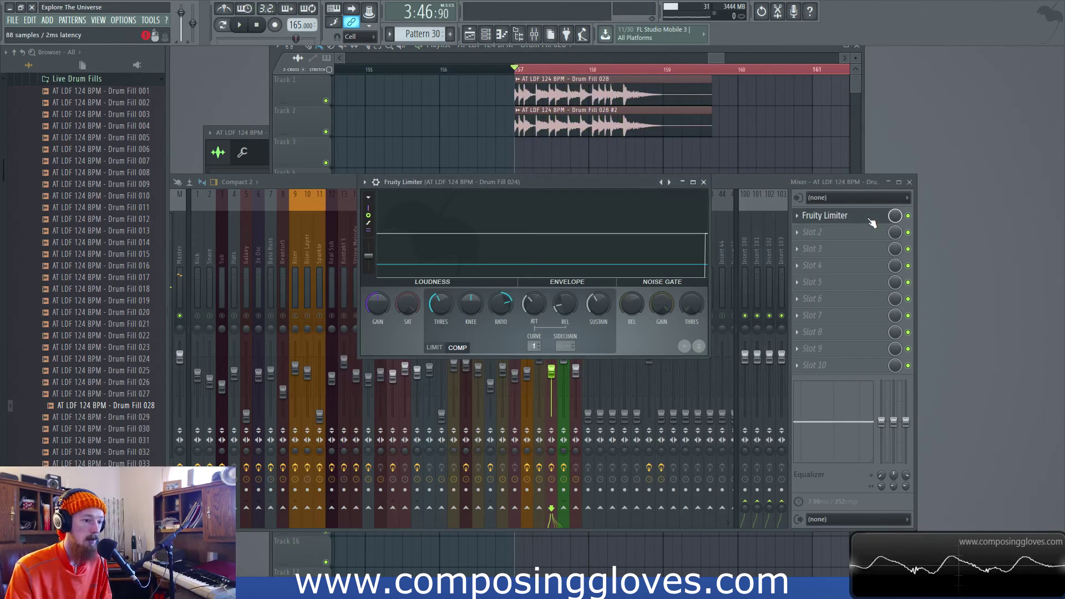
pyautogui.moveTo(618, 185)
pyautogui.mouseDown()
pyautogui.moveTo(473, 167)
pyautogui.moveTo(598, 179)
pyautogui.mouseUp()
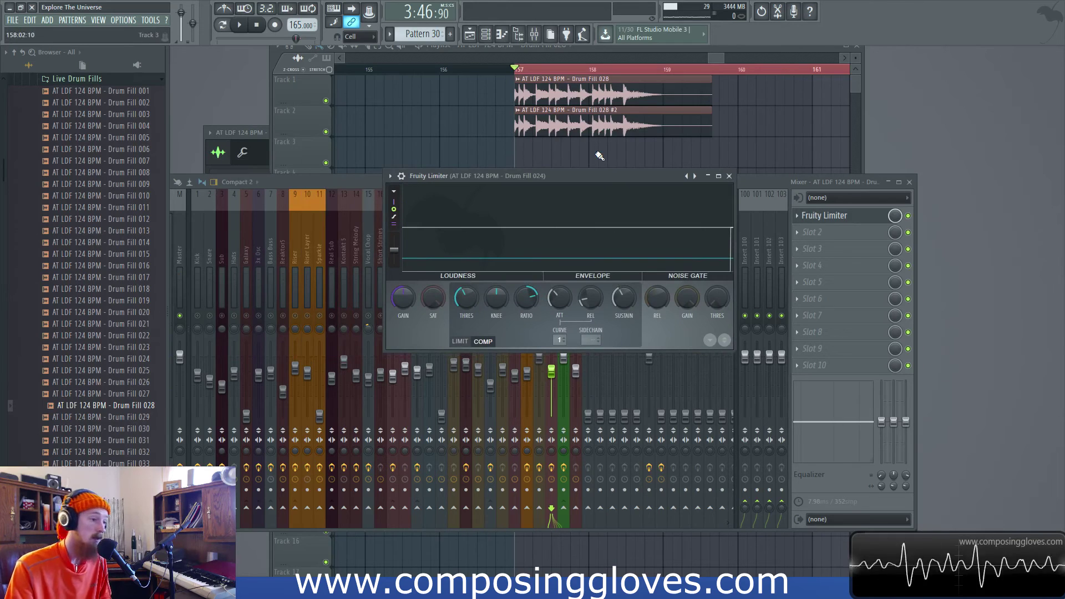
pyautogui.click(729, 175)
# Step: Delete both drum fill clips from playlist Tracks 1 and 2 and return to the mixer
pyautogui.rightClick(621, 123)
pyautogui.rightClick(623, 102)
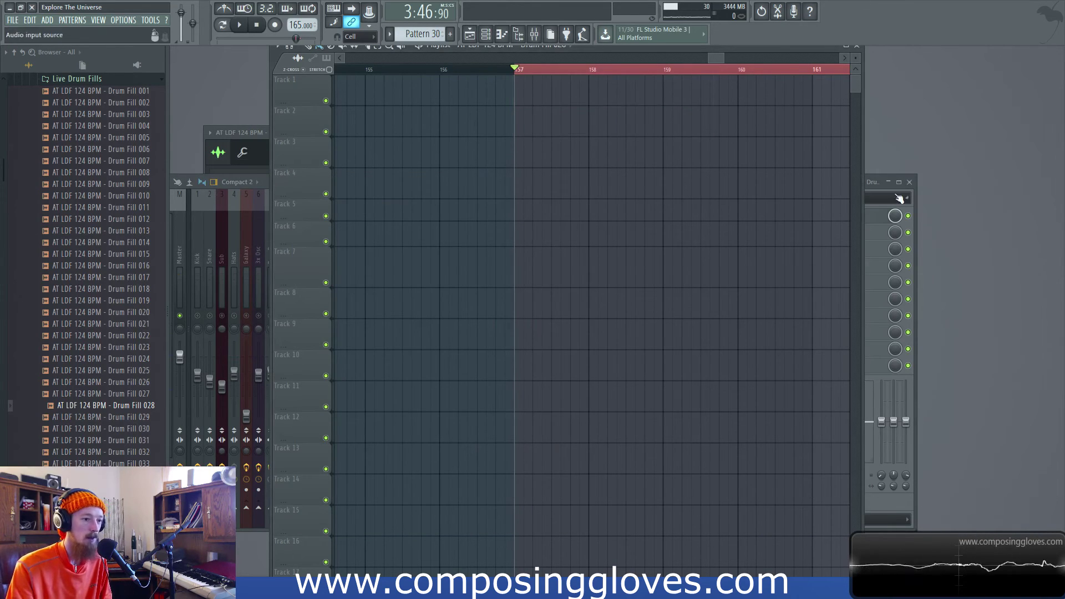
pyautogui.click(870, 185)
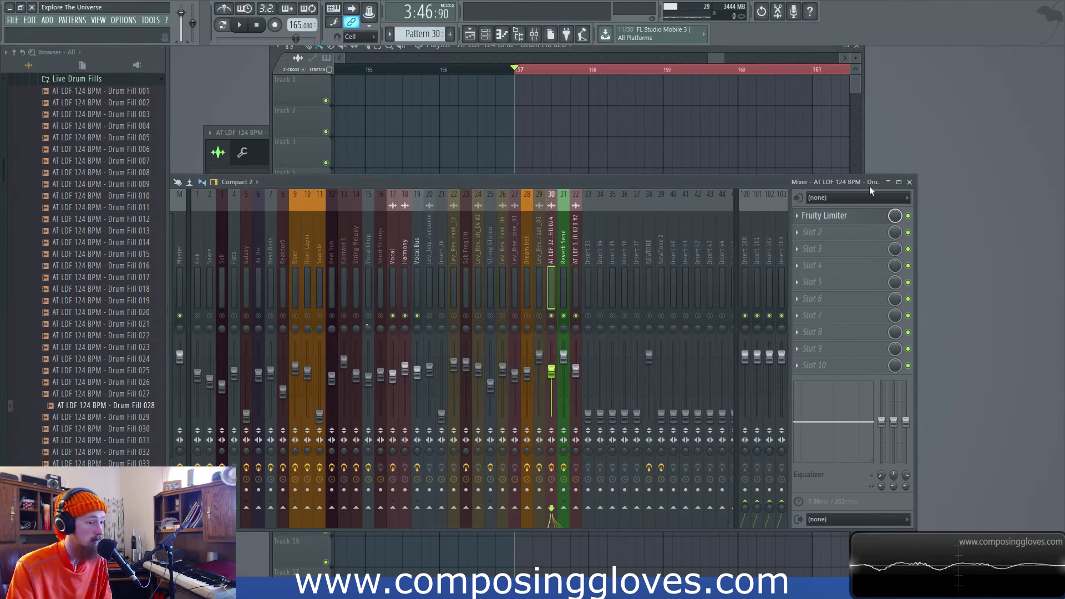
# Step: Review the Fruity Limiter's controls and look over the plugins available for effect slot 3
pyautogui.click(799, 216)
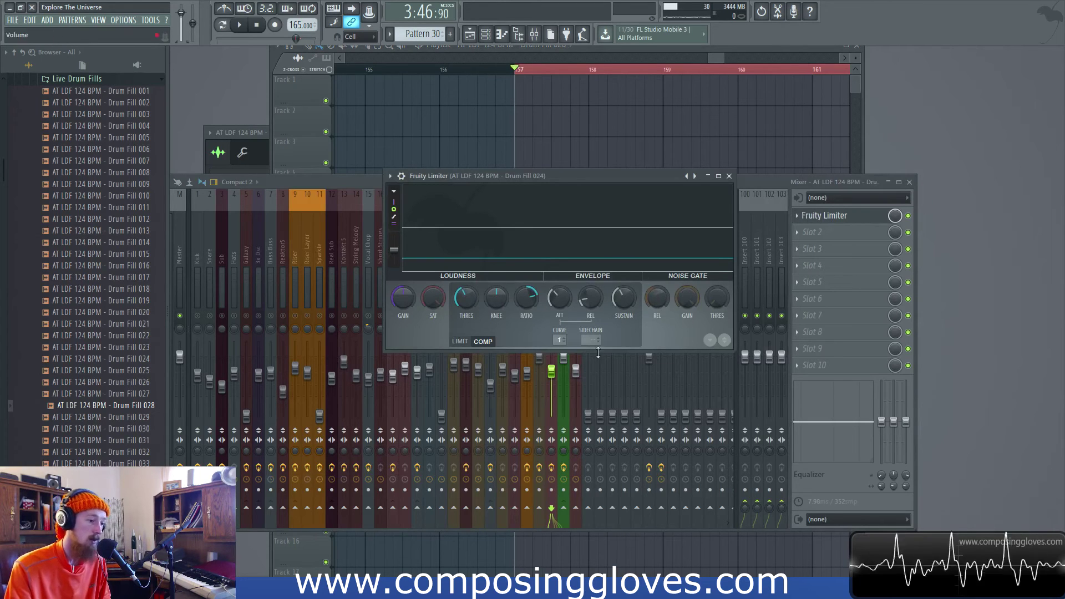
pyautogui.click(850, 244)
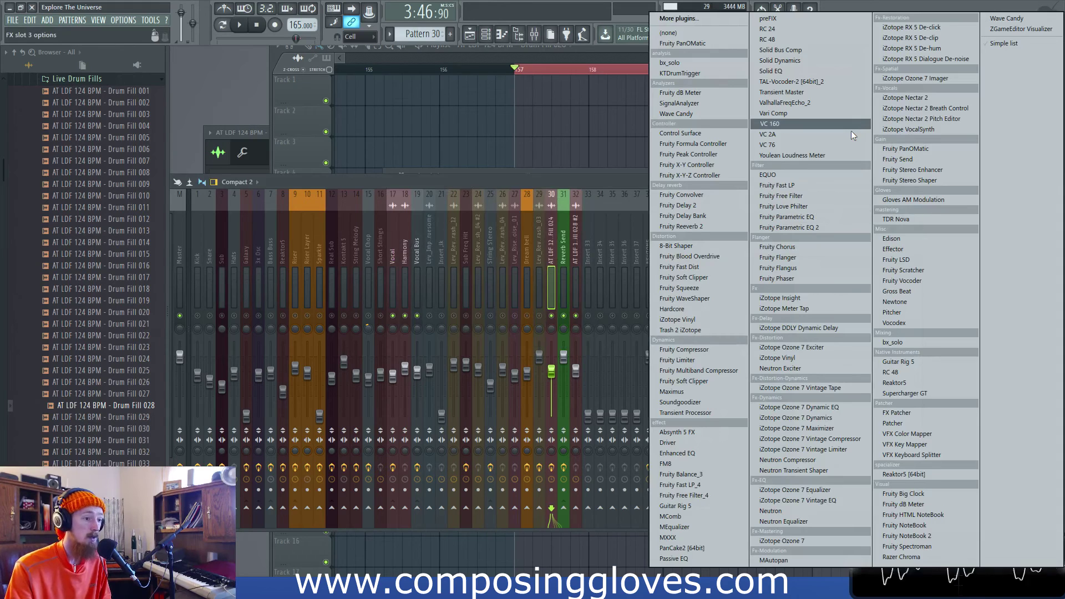
pyautogui.click(535, 174)
# Step: Load Maximus into effect slot 2 of the drum fill's mixer track and position its window over the mixer
pyautogui.click(851, 233)
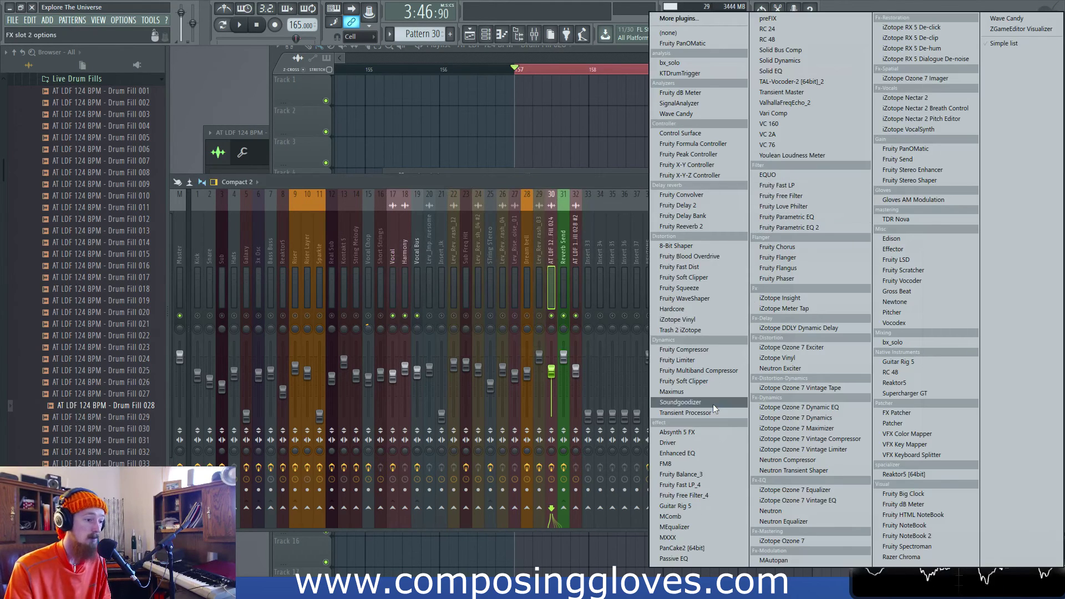
pyautogui.click(706, 389)
pyautogui.moveTo(476, 238); pyautogui.dragTo(659, 238)
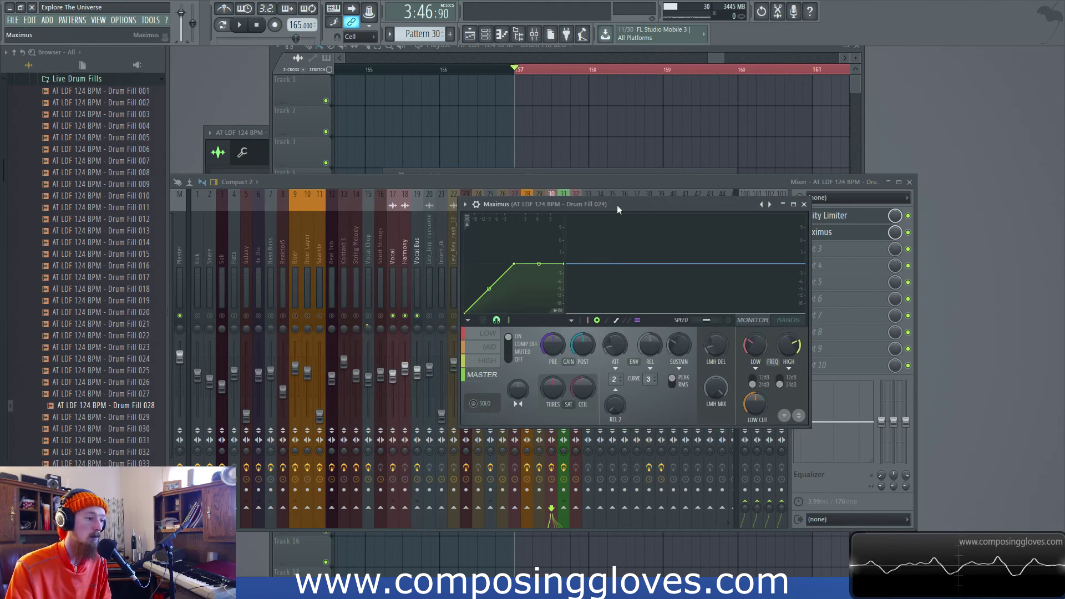
pyautogui.moveTo(606, 207); pyautogui.dragTo(552, 206)
# Step: Examine Maximus's low, mid, high and master bands and the control points on the master compression curve
pyautogui.click(434, 332)
pyautogui.click(441, 360)
pyautogui.click(437, 347)
pyautogui.click(436, 333)
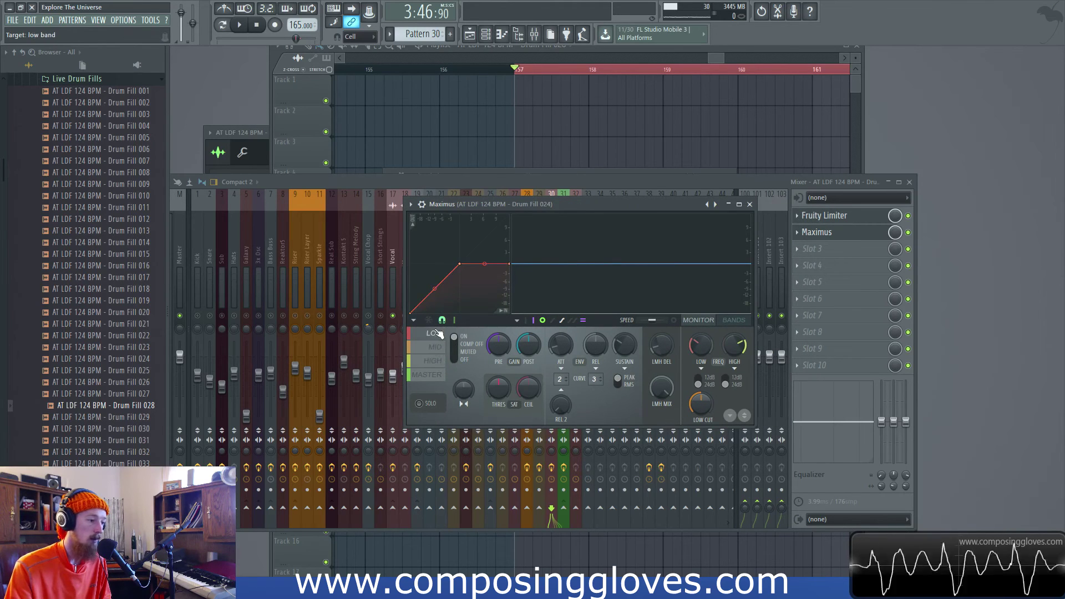
pyautogui.click(447, 362)
pyautogui.click(437, 347)
pyautogui.click(438, 360)
pyautogui.click(423, 376)
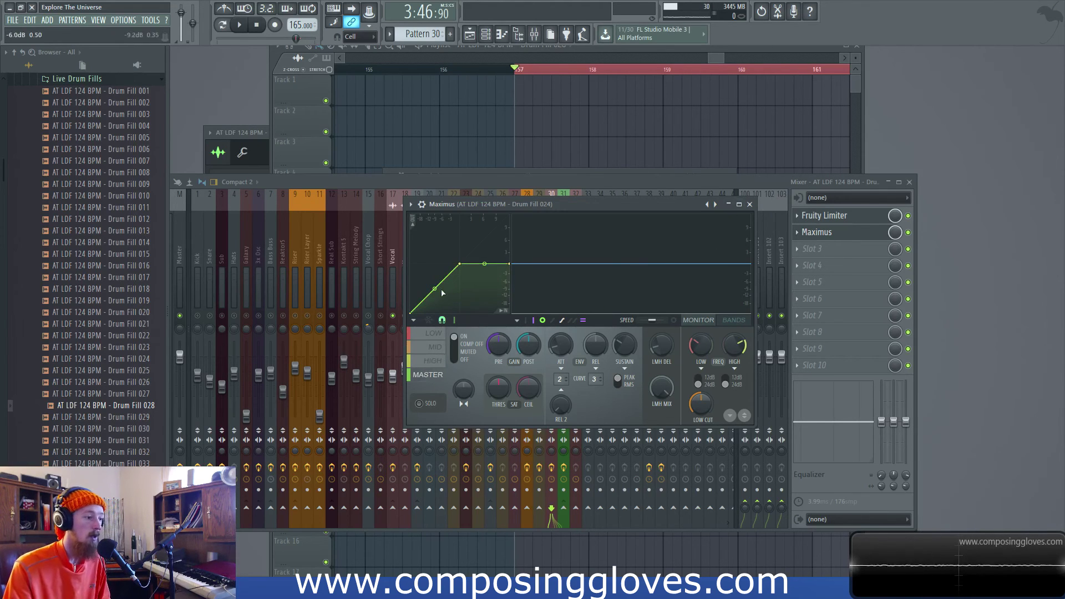
pyautogui.moveTo(434, 289)
pyautogui.mouseDown()
pyautogui.moveTo(434, 303)
pyautogui.moveTo(434, 288)
pyautogui.mouseUp()
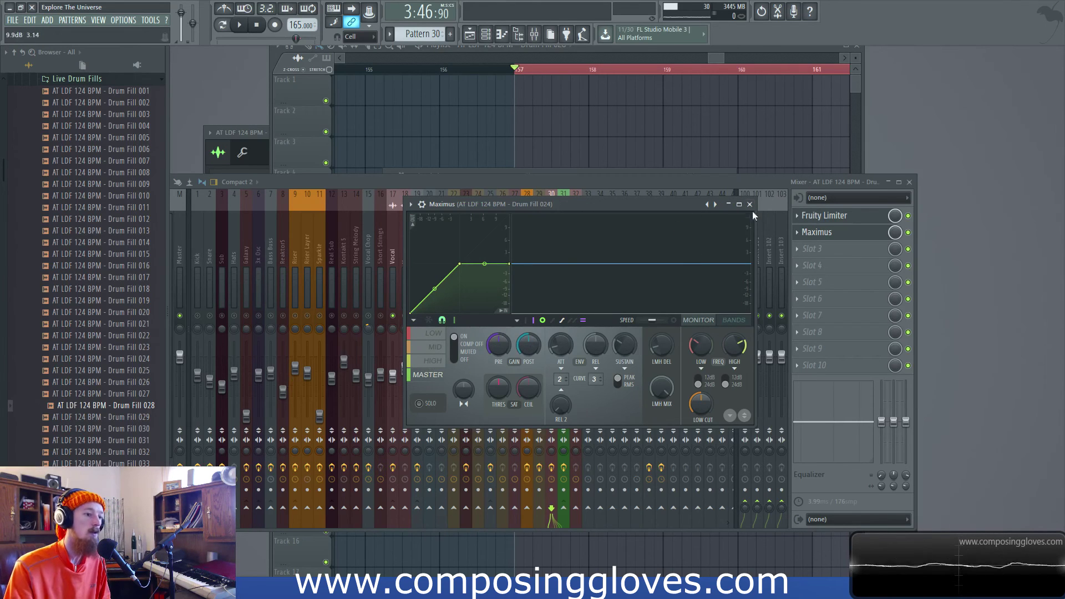
# Step: Reopen Fruity Limiter to compare its envelope controls with Maximus, and close it
pyautogui.click(825, 216)
pyautogui.click(806, 248)
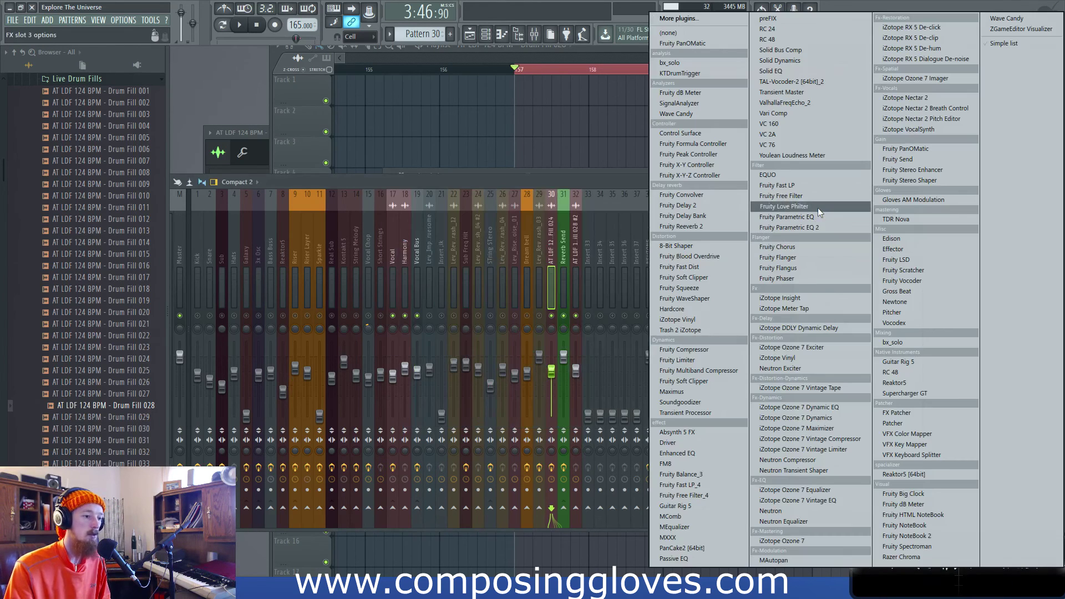
pyautogui.click(597, 179)
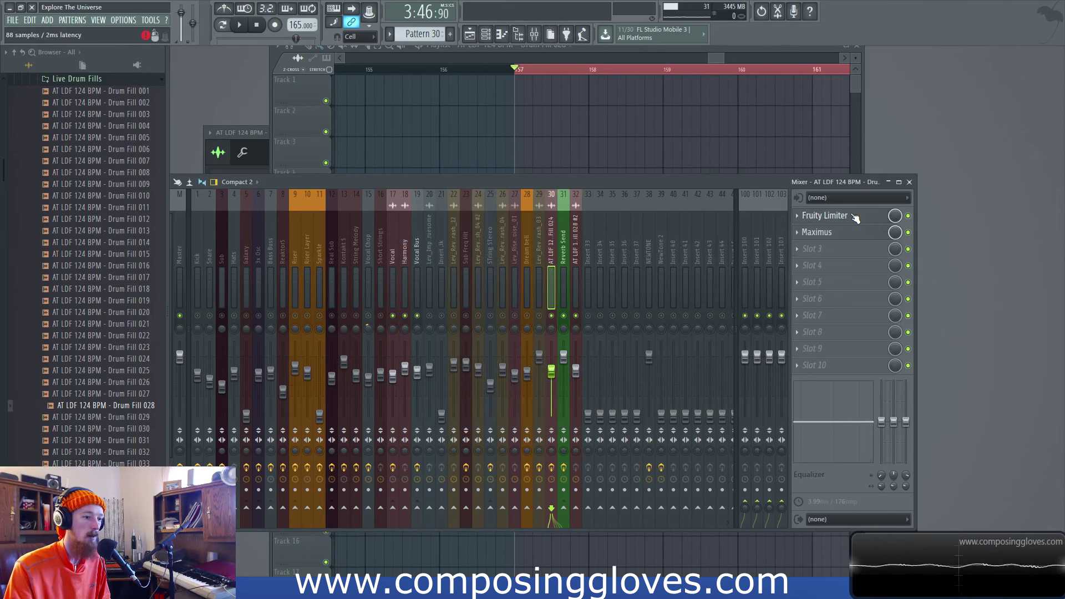
pyautogui.click(825, 216)
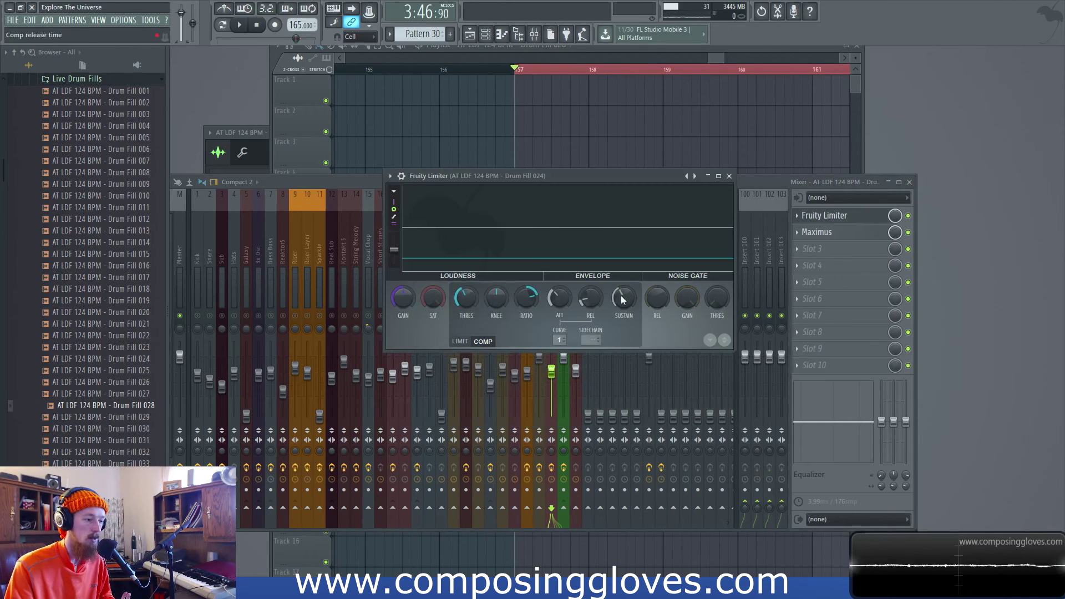
pyautogui.click(729, 175)
# Step: Load the VC 2A compressor into effect slot 3, close its window after viewing it, and move the mixer slightly upward
pyautogui.click(826, 248)
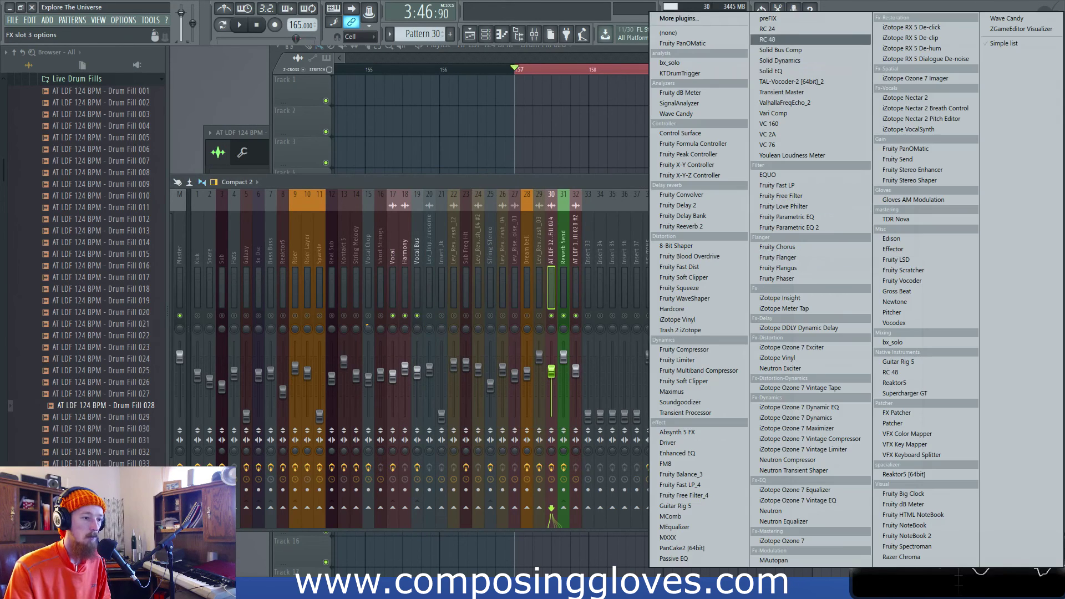
pyautogui.click(821, 133)
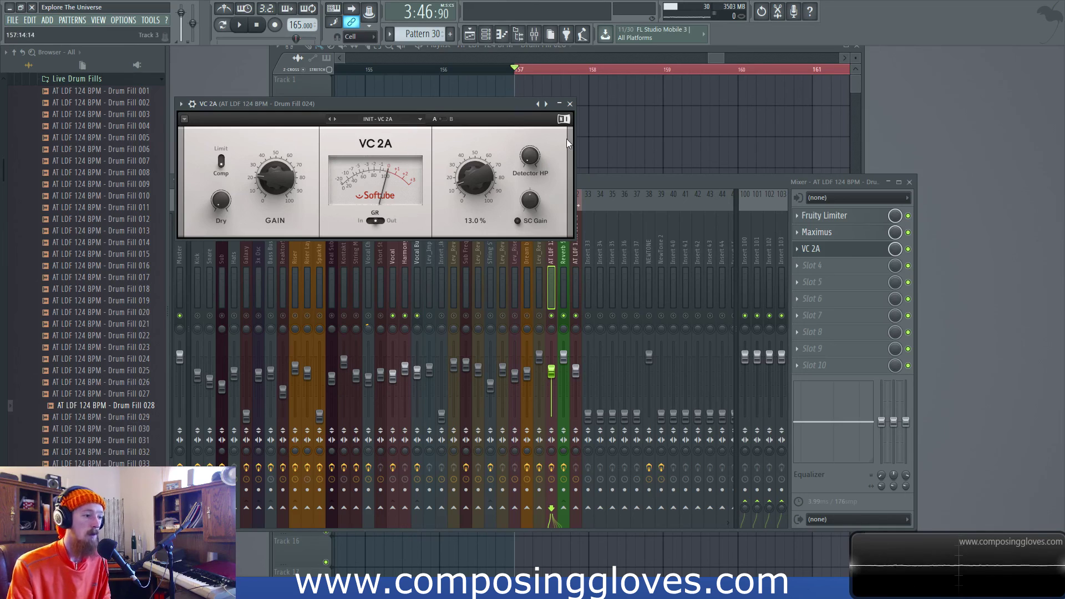
pyautogui.click(570, 104)
pyautogui.moveTo(634, 178); pyautogui.dragTo(633, 168)
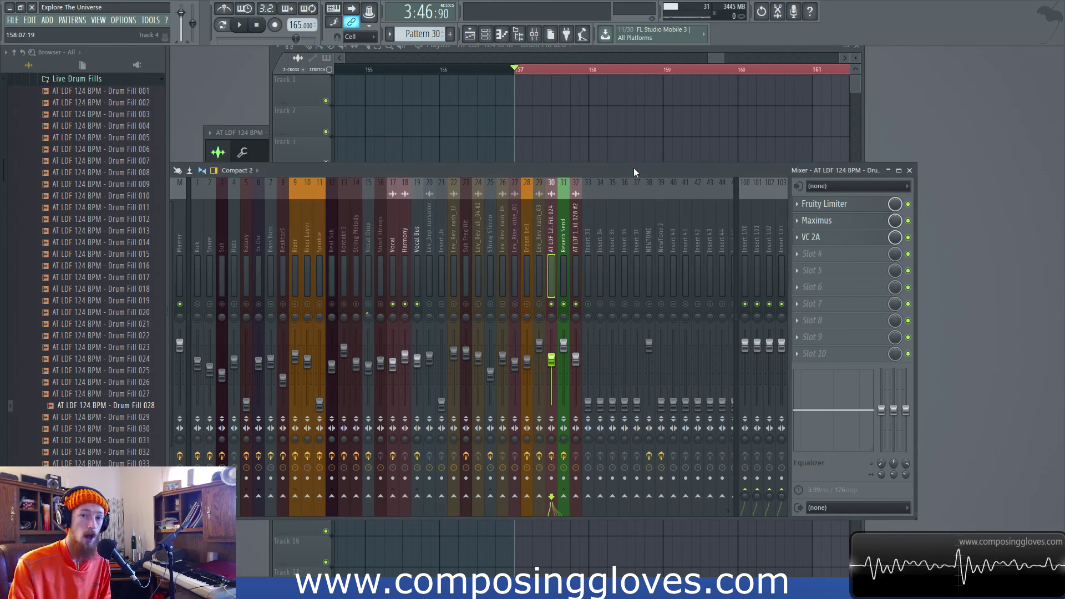